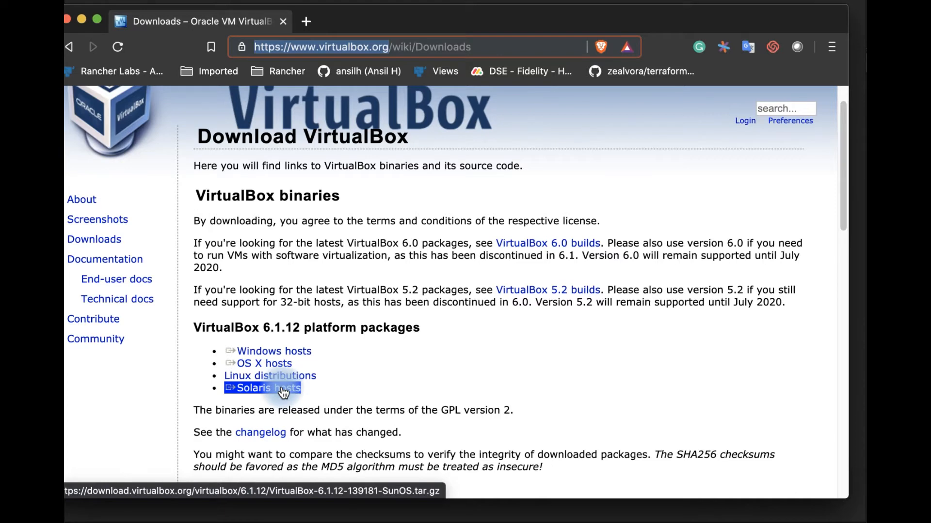
- Examine the VirtualBox 6.1.12 platform packages, the Extension Pack download and its supported features on the downloads page
scroll(447, 388, "down", 5)
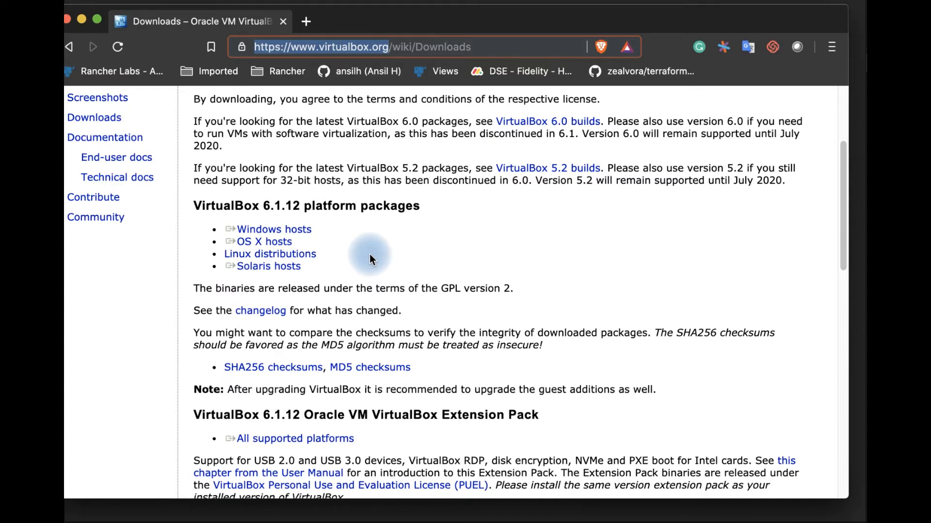
scroll(366, 248, "down", 3)
right_click(288, 341)
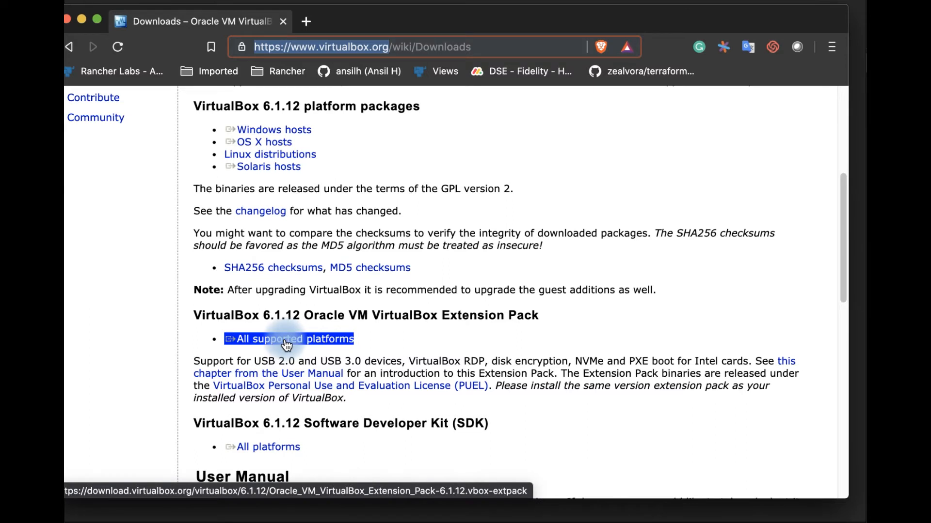
left_click(210, 360)
left_click_drag(208, 362, 668, 362)
left_click(467, 360)
left_click(667, 363)
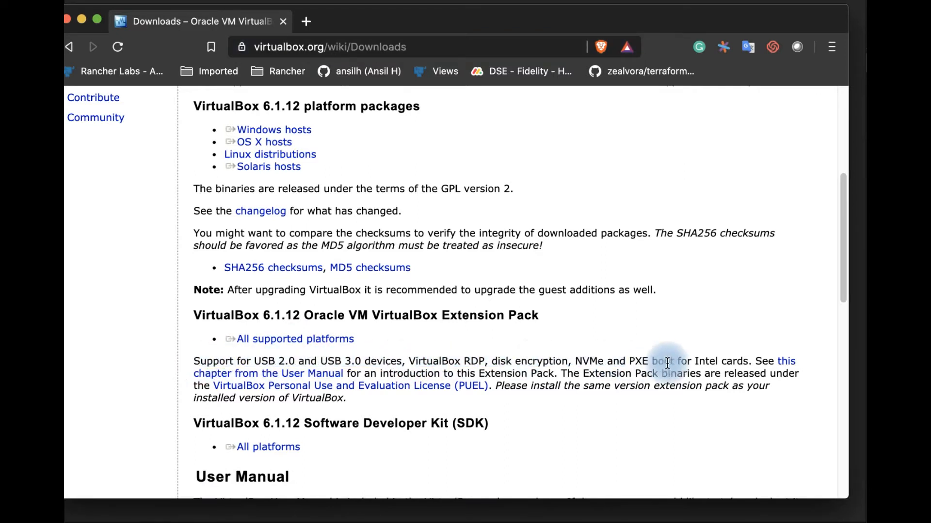
left_click_drag(328, 359, 440, 363)
left_click(484, 362)
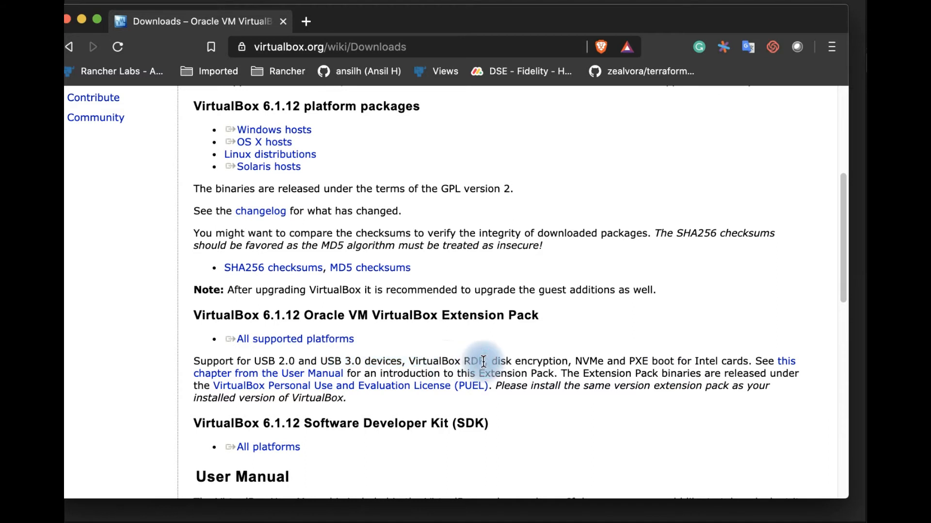
scroll(287, 238, "right", 1)
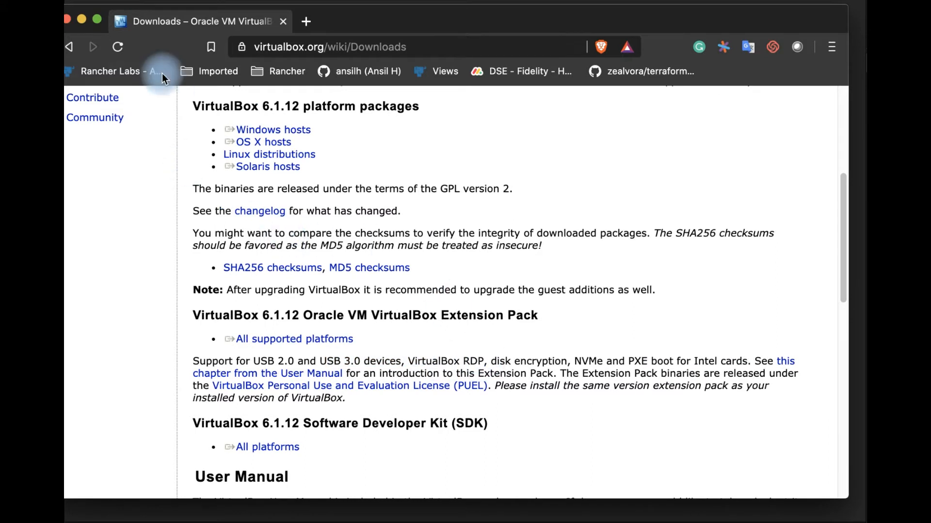
scroll(508, 339, "down", 1)
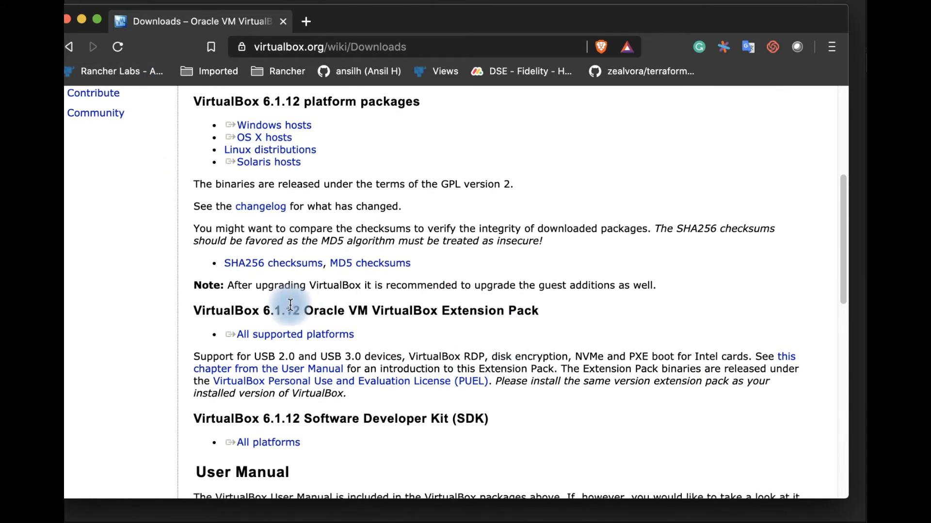
left_click_drag(536, 311, 371, 305)
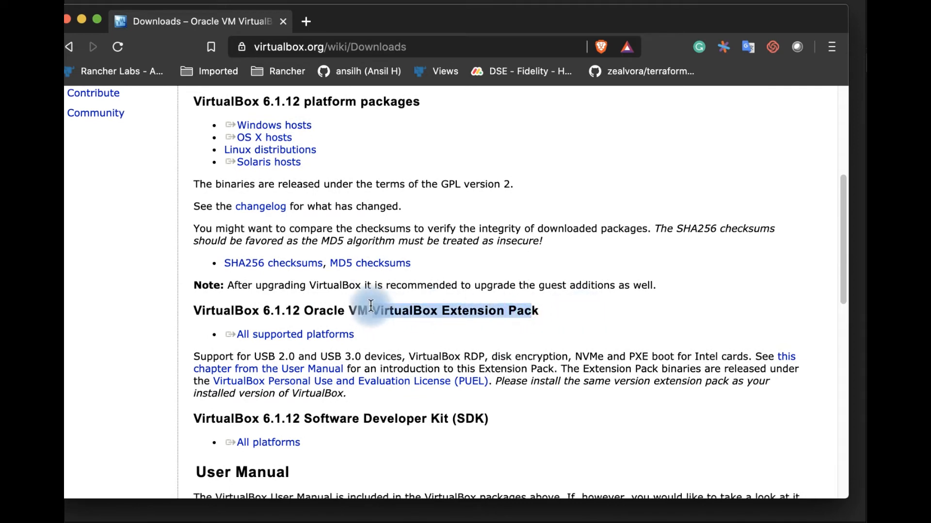
left_click(307, 305)
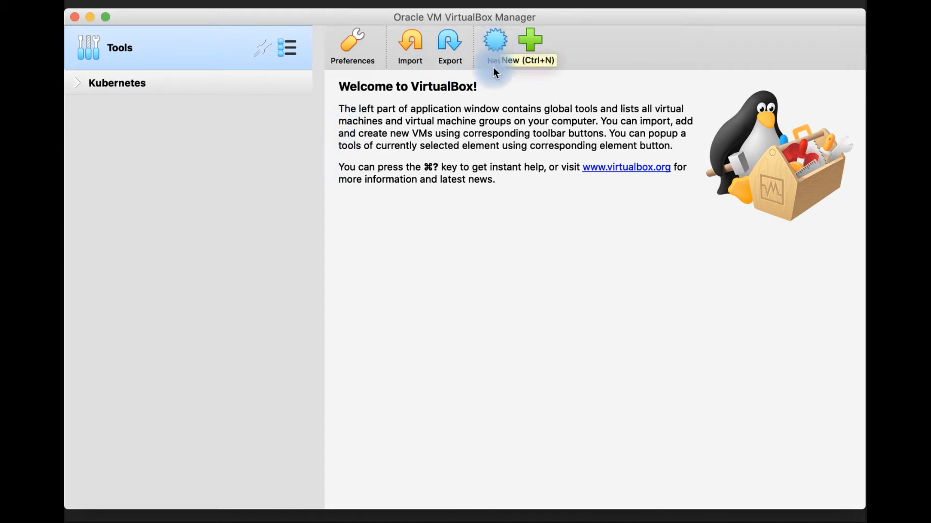
- Switch to VirtualBox Manager and start a new virtual machine with the name Linux-vm1
left_click(496, 41)
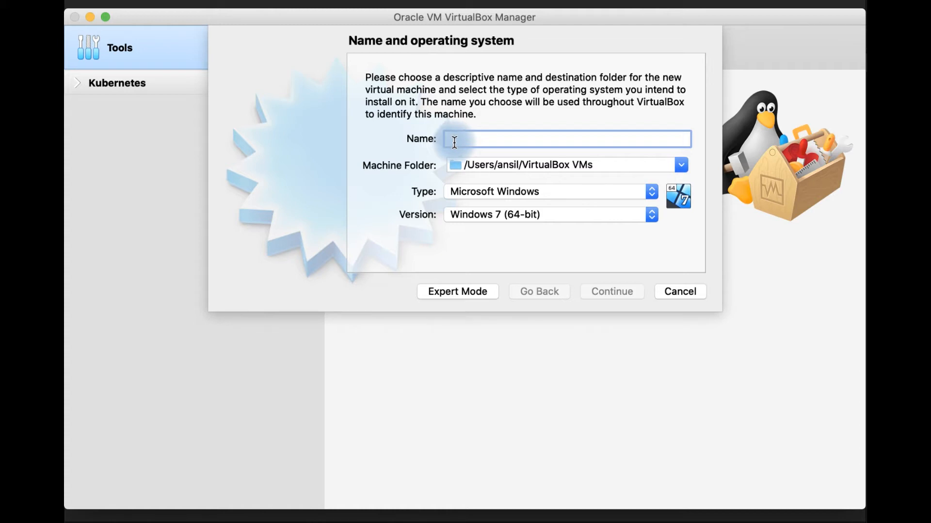
type("Linux")
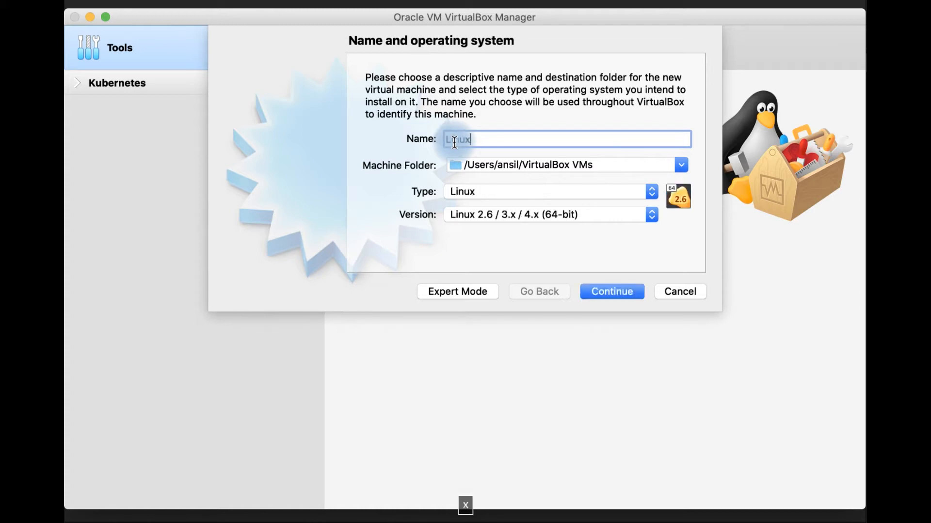
type("-vm1")
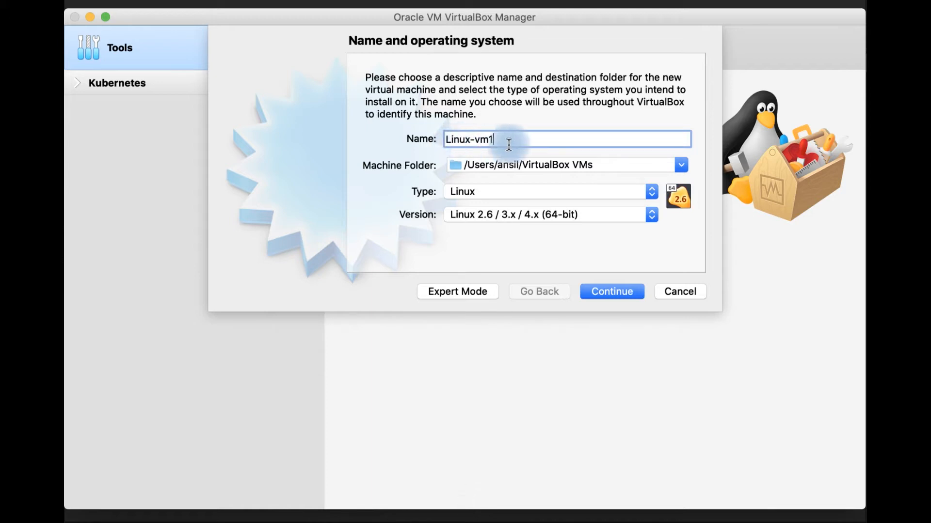
- Try RHEL, SUSE and Oracle in turn as the machine name to check the automatic version selection
left_click_drag(470, 140, 442, 140)
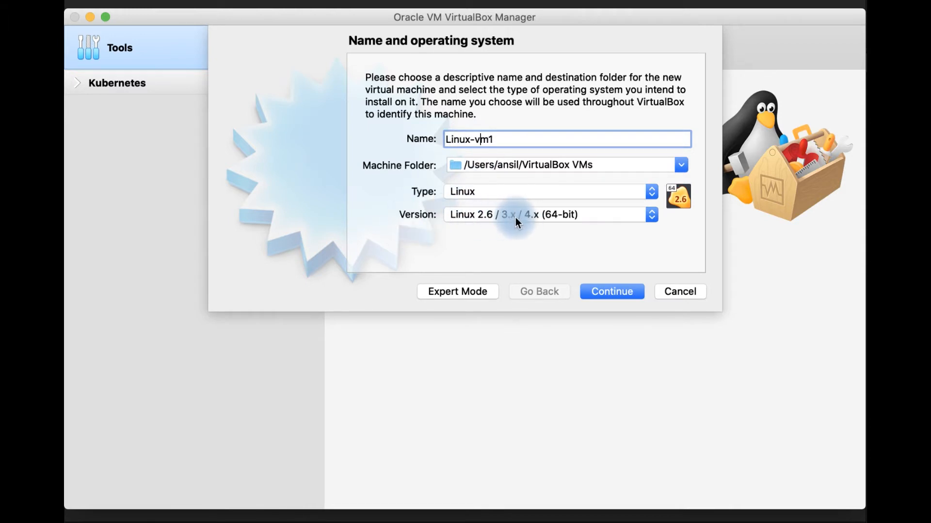
left_click_drag(504, 139, 438, 136)
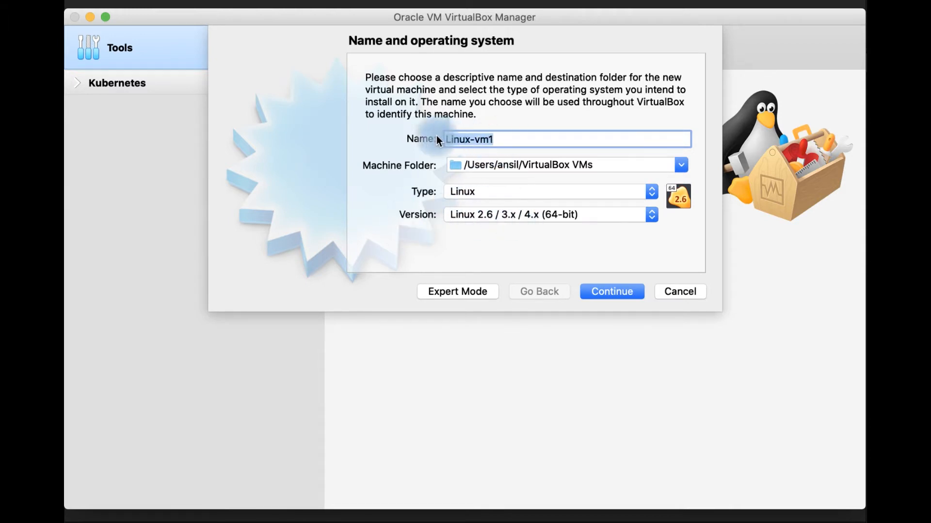
type("RHEL")
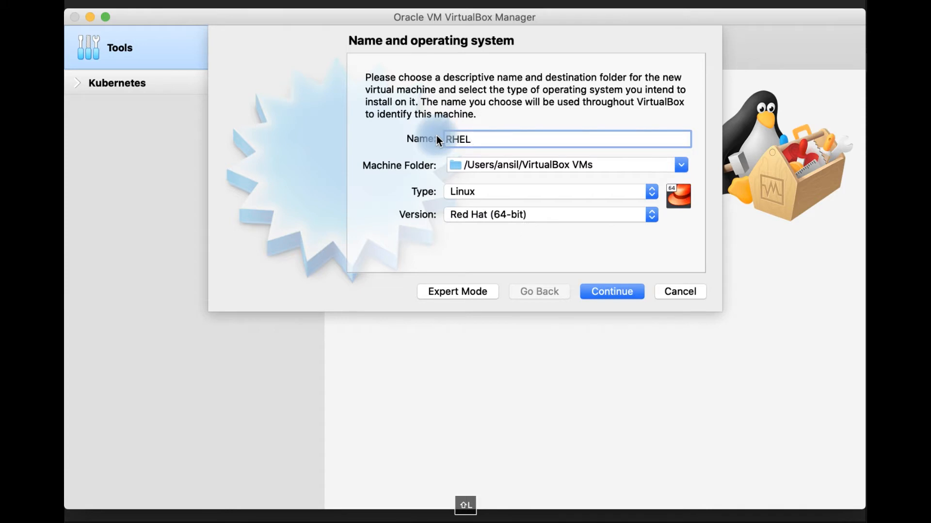
left_click_drag(474, 138, 432, 135)
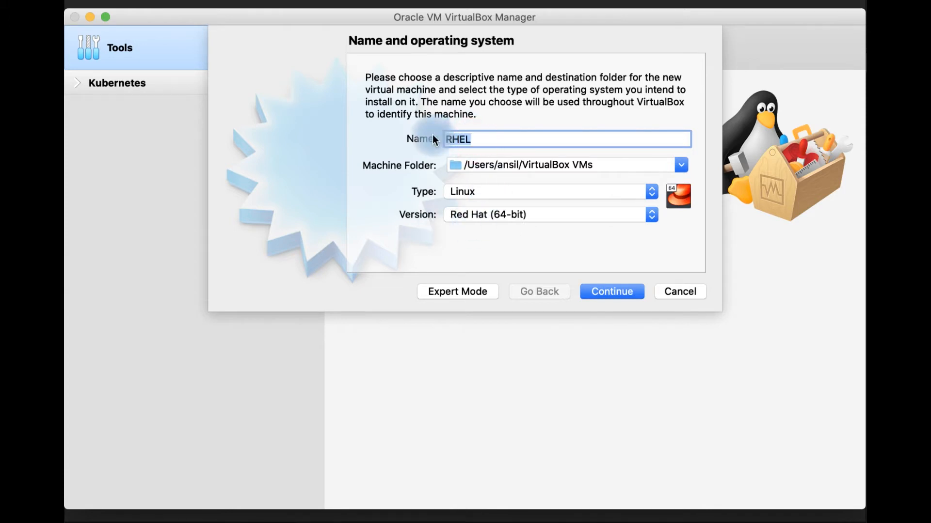
type("SUSE")
left_click_drag(473, 140, 385, 141)
type("Oracle")
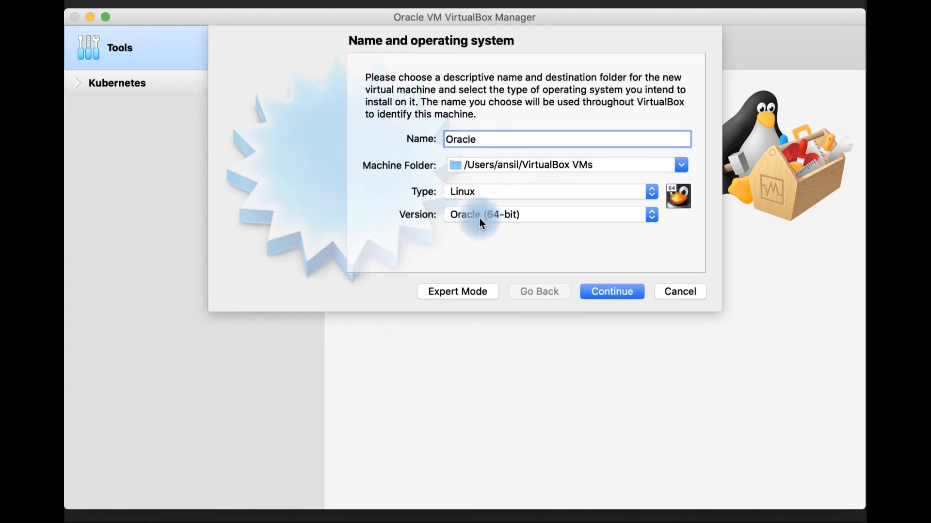
- Name the virtual machine CentOS 8, with type Linux and version Red Hat (64-bit), and proceed to the memory size
left_click_drag(490, 140, 446, 139)
type("CentOS")
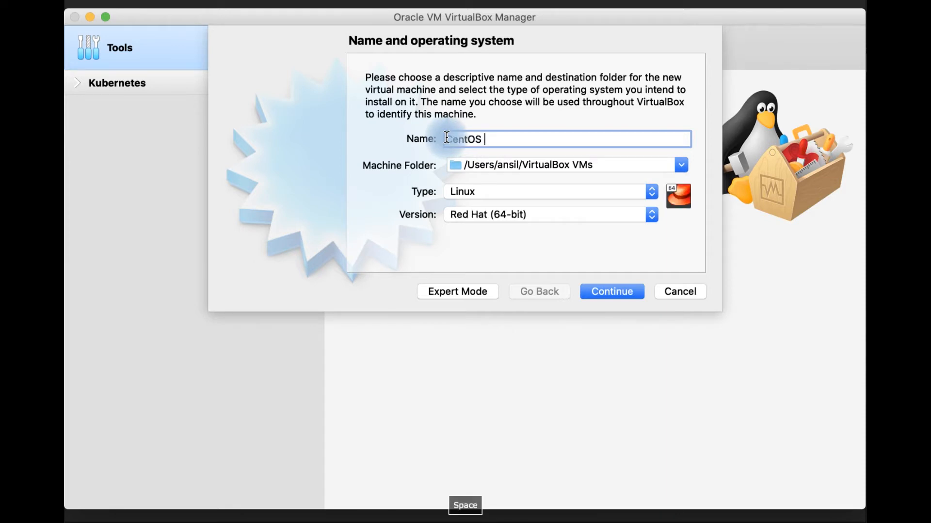
type(" 8")
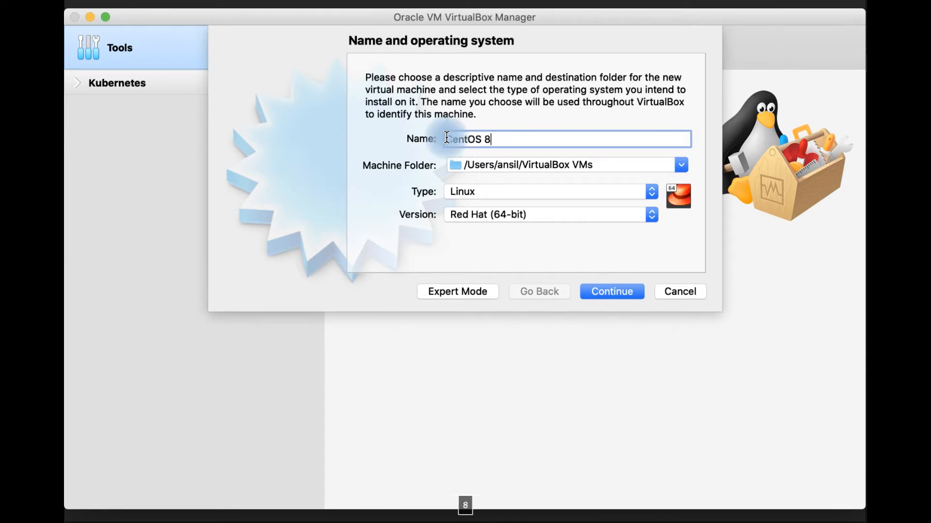
left_click(546, 216)
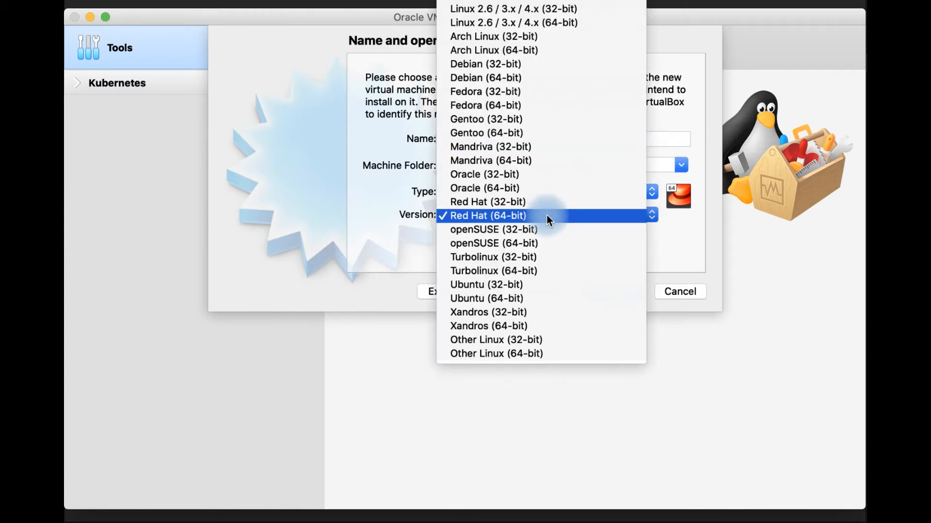
left_click(514, 216)
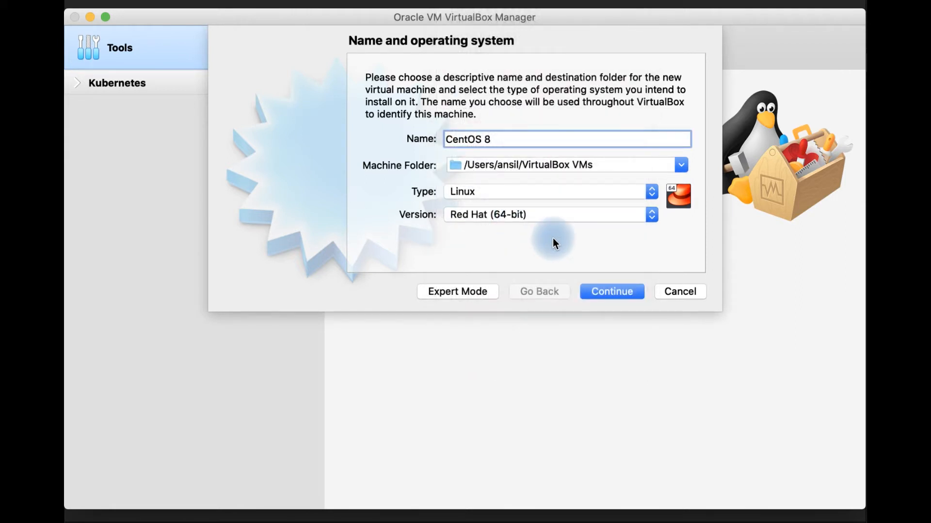
left_click(624, 291)
- Return to the name and operating system page to review the machine name and folder, and continue to memory size
left_click(541, 293)
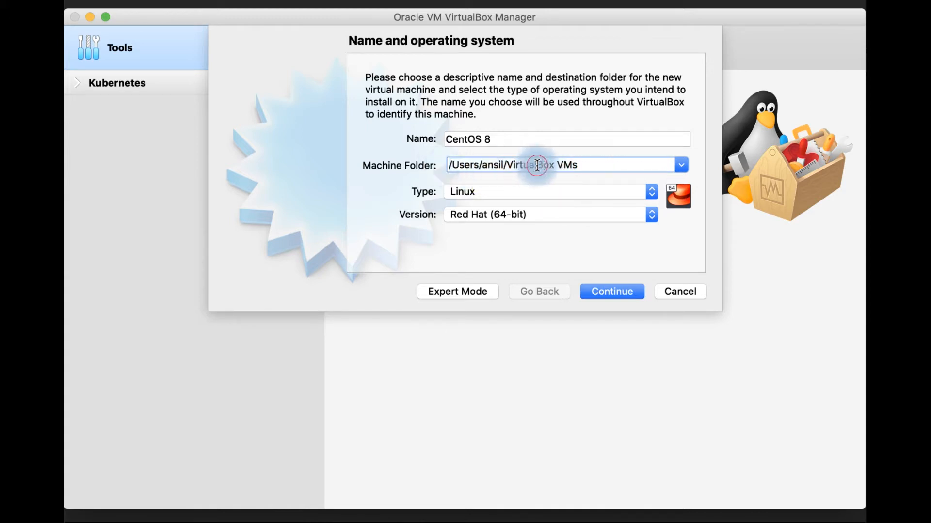
left_click_drag(493, 139, 450, 140)
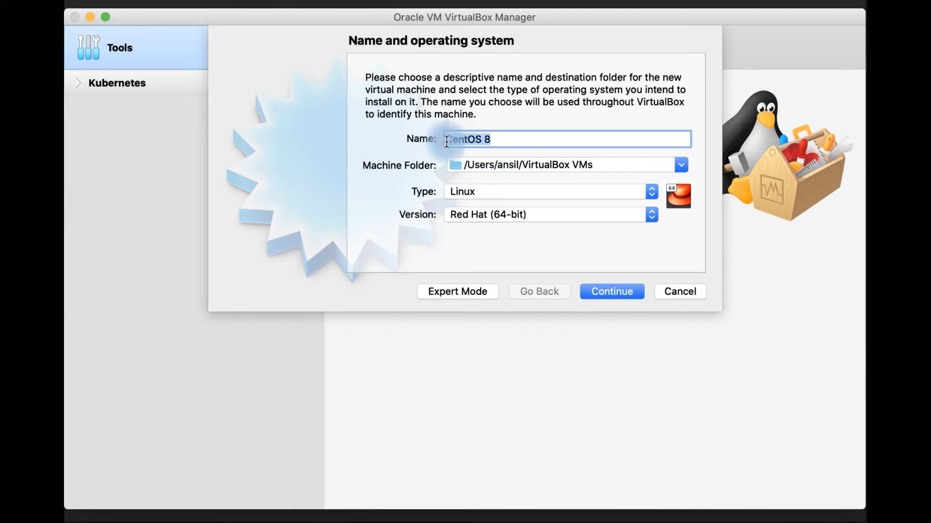
left_click(512, 141)
left_click_drag(444, 140, 495, 140)
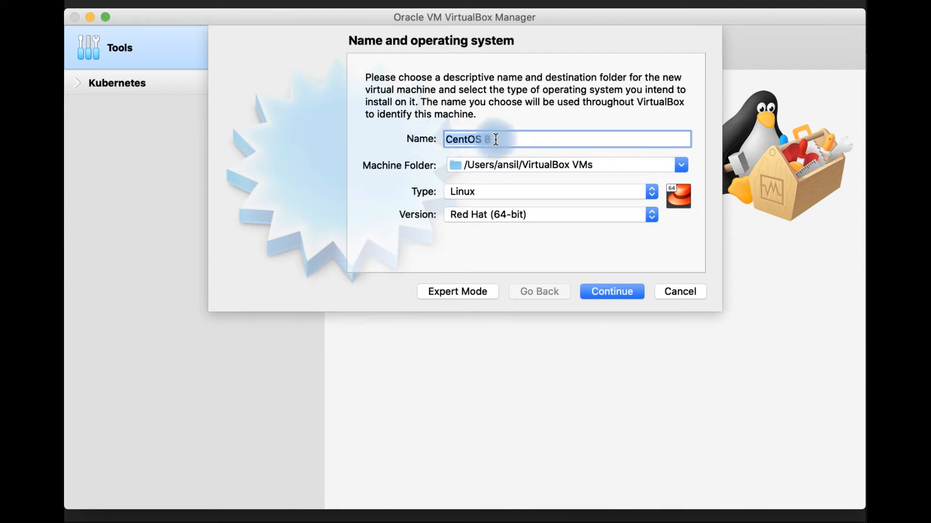
left_click(619, 292)
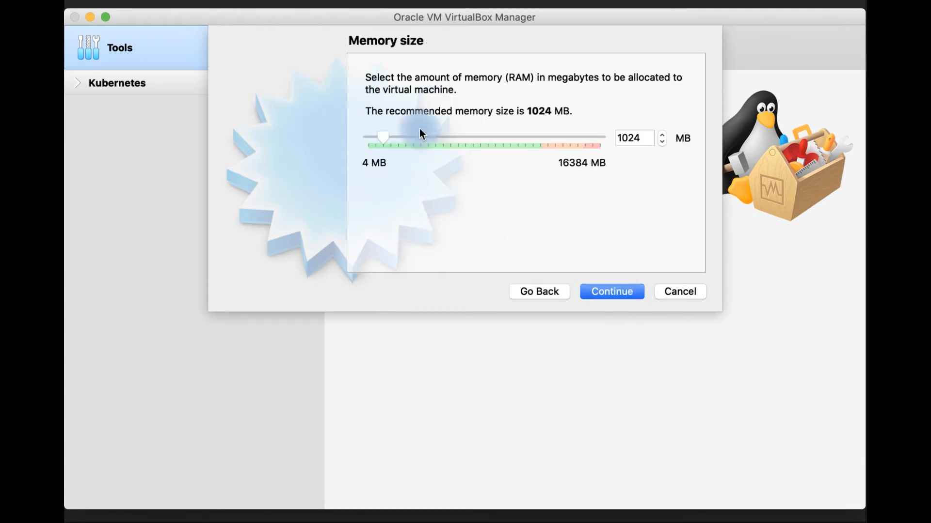
- Accept 1024 MB of memory for the machine and choose to create a virtual hard disk now
double_click(648, 141)
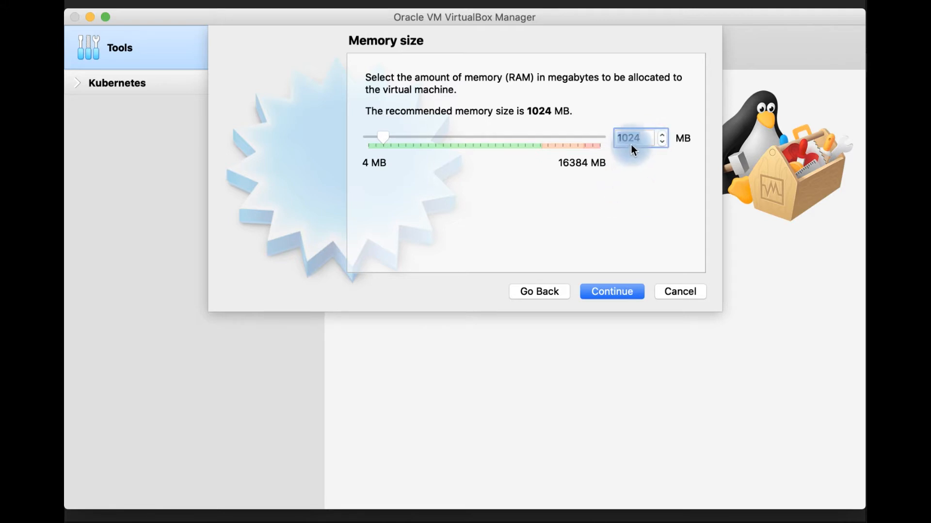
left_click(616, 293)
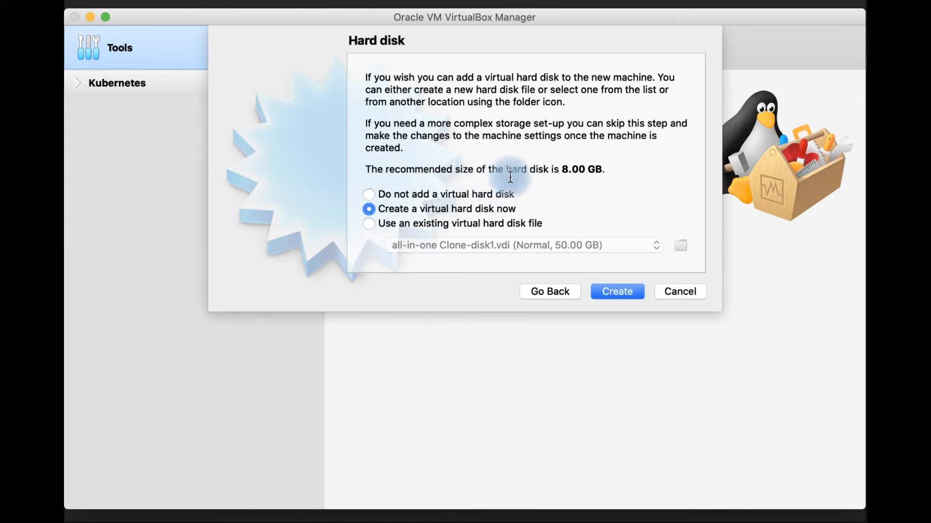
left_click_drag(561, 169, 616, 168)
left_click(522, 158)
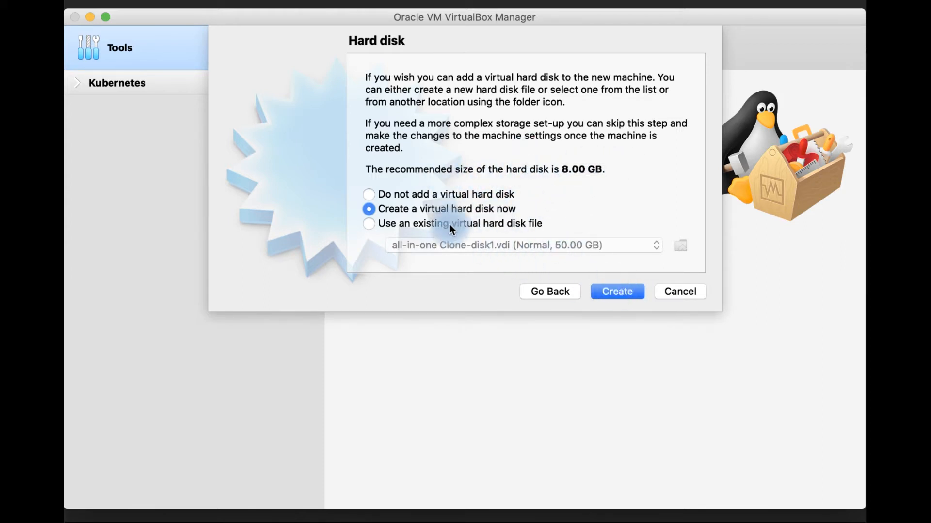
left_click(606, 288)
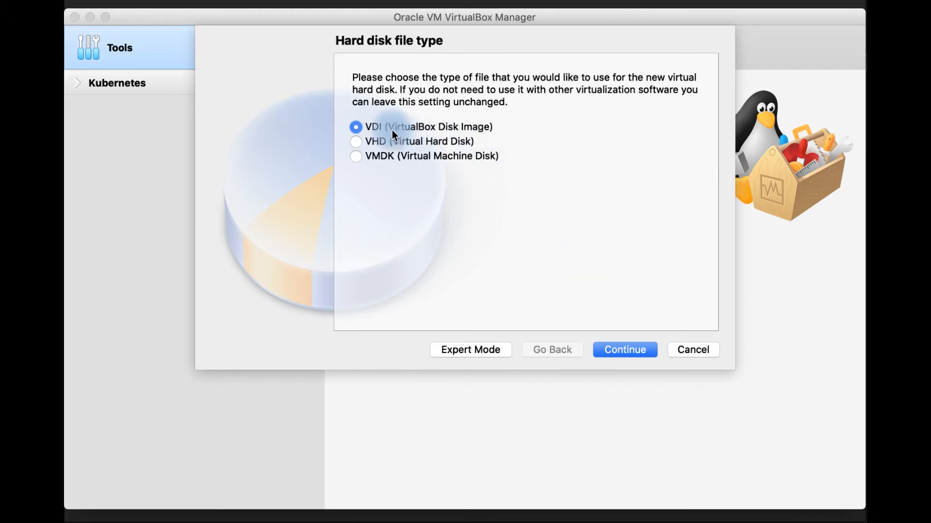
- Create the hard disk as a dynamically allocated VDI file, CentOS 8.vdi, with a size of 50 GB
left_click(633, 350)
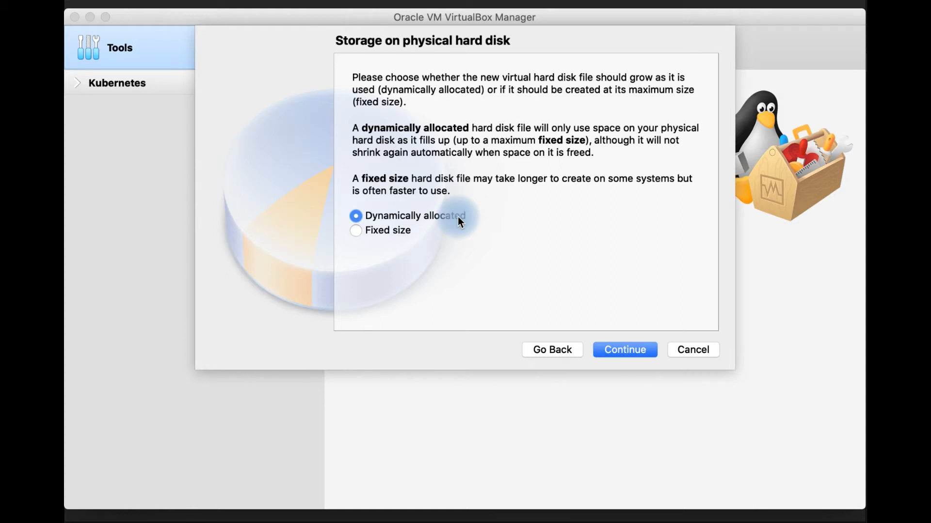
left_click(627, 348)
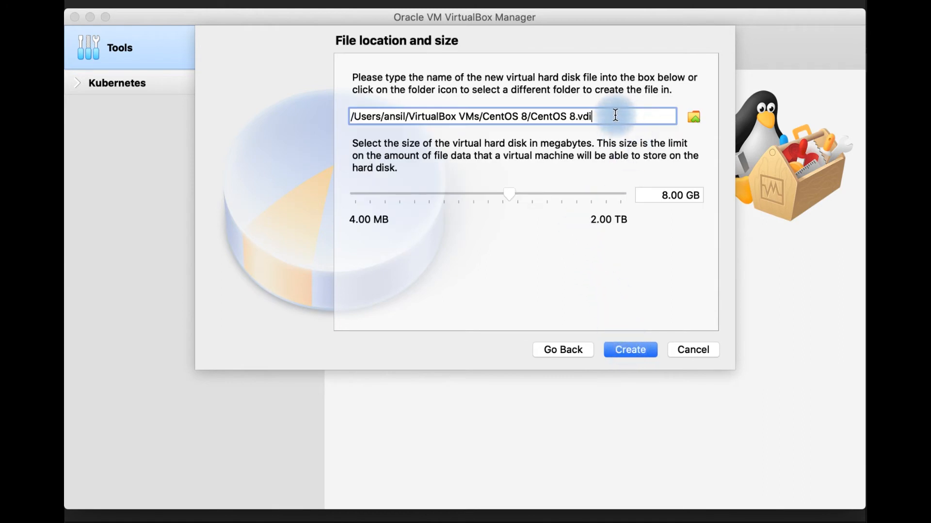
left_click_drag(531, 116, 608, 117)
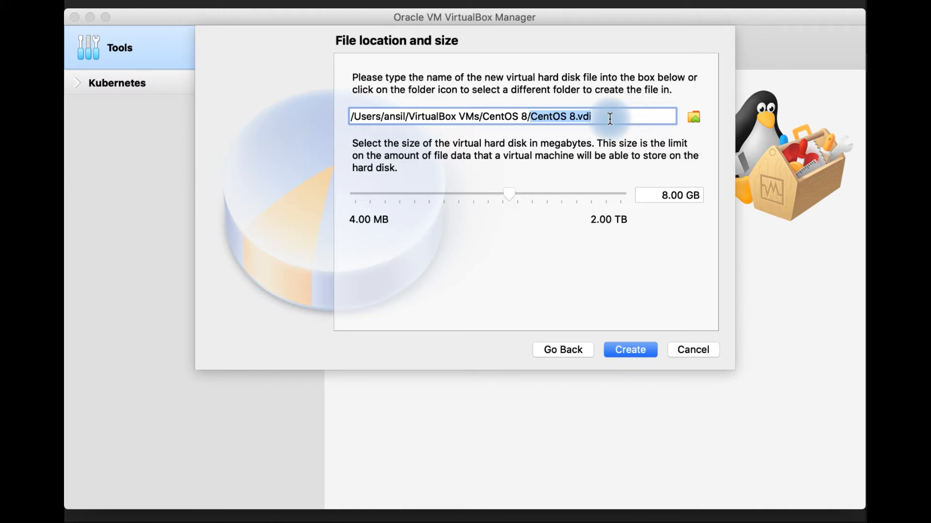
left_click(665, 196)
type("50")
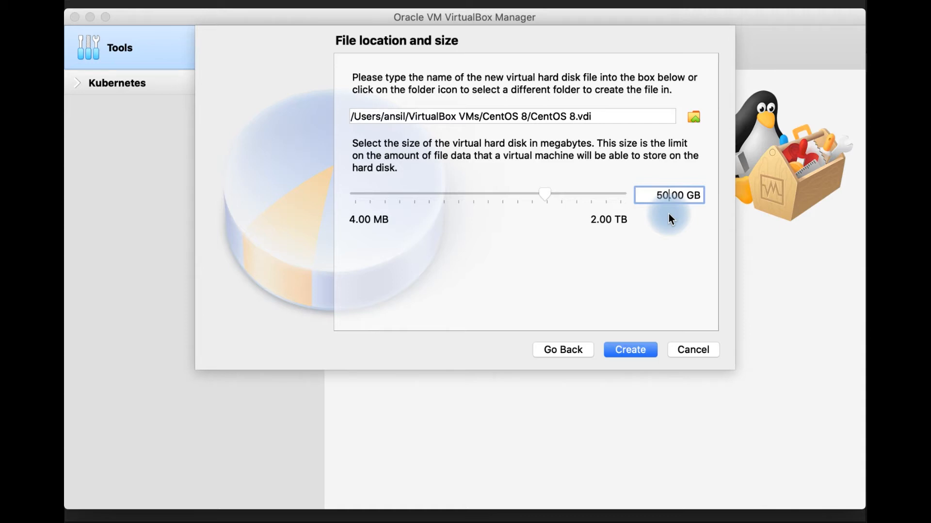
left_click(636, 354)
- Open the System settings of the CentOS 8 virtual machine to show its motherboard options
left_click(596, 236)
left_click(184, 127)
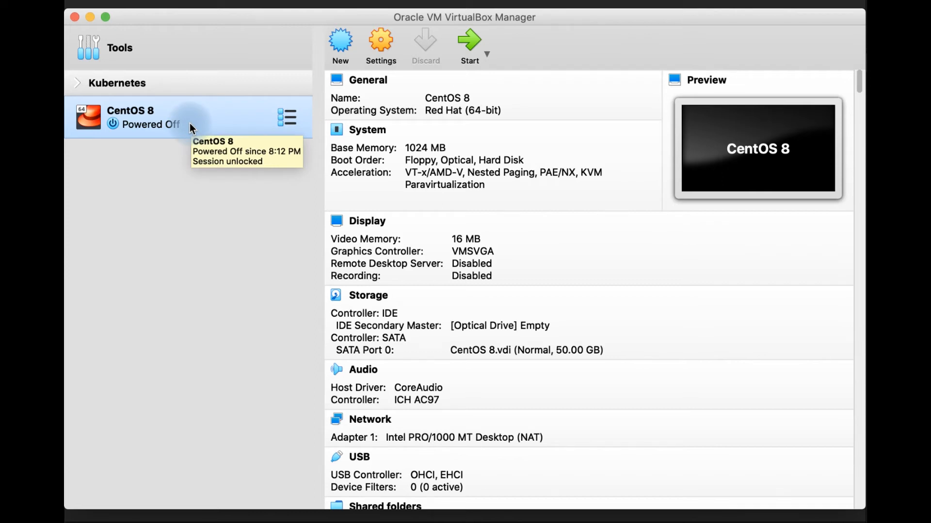
left_click(379, 44)
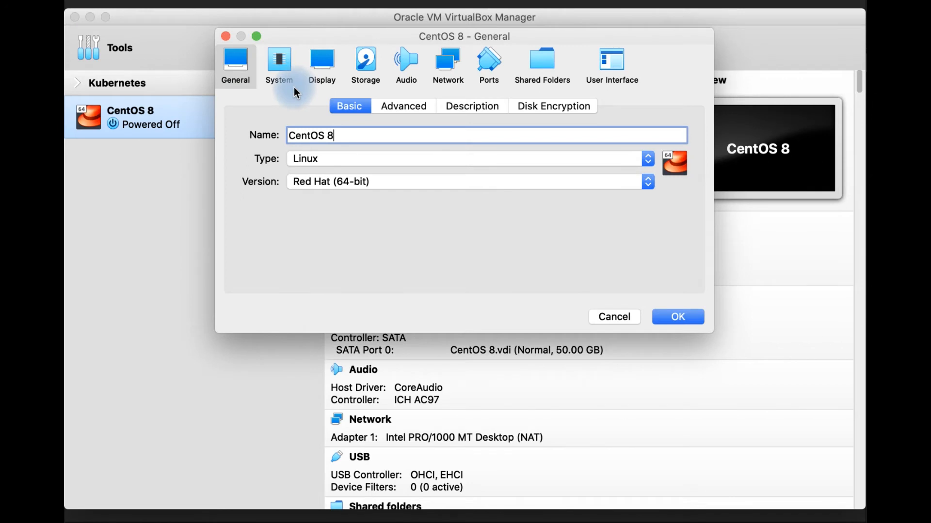
left_click(278, 73)
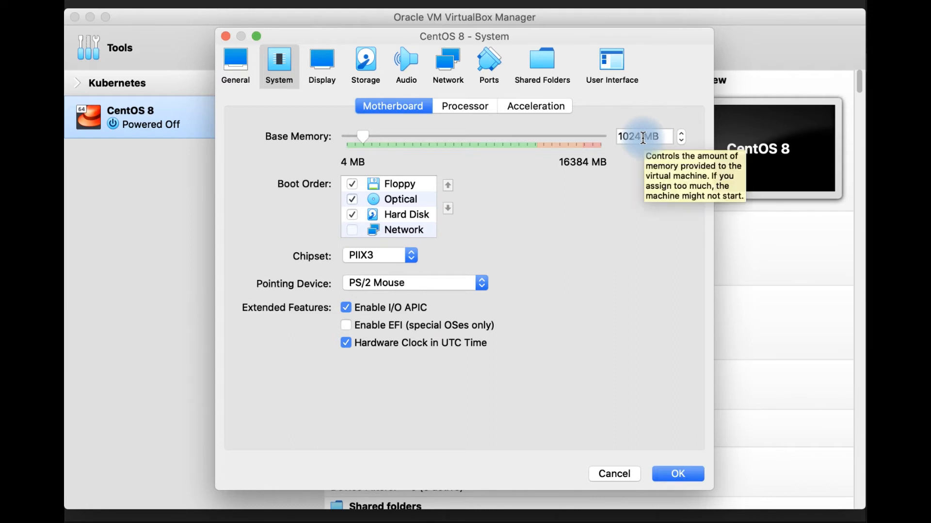
- Review the base memory and boot options of the CentOS 8 machine and open its Display settings
mouse_move(380, 181)
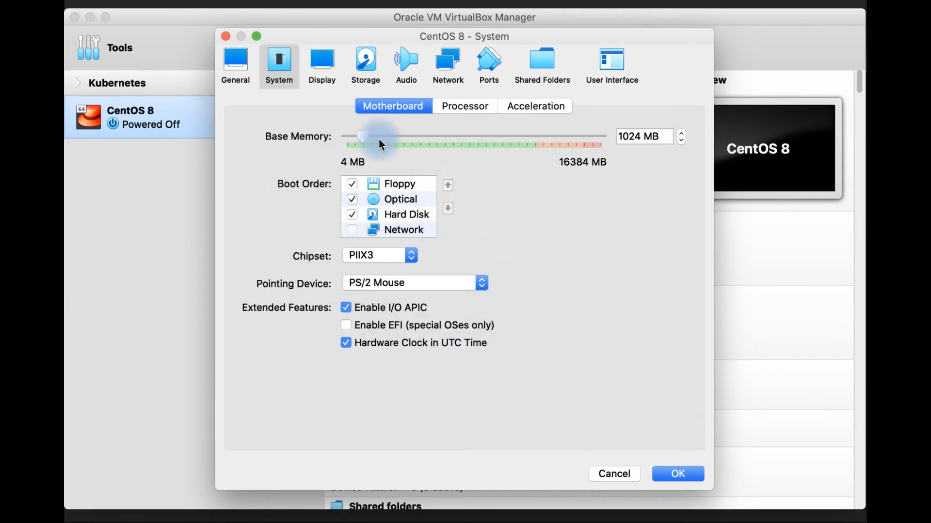
mouse_move(429, 309)
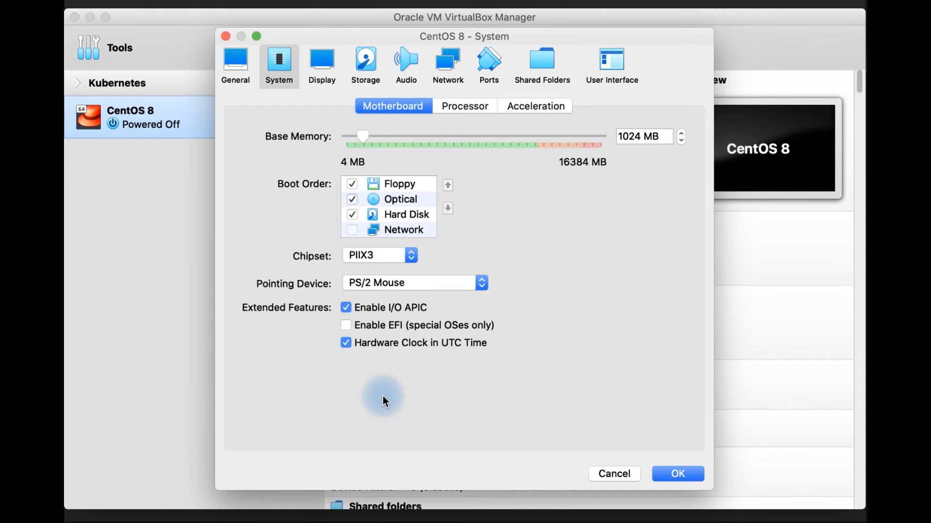
left_click(330, 62)
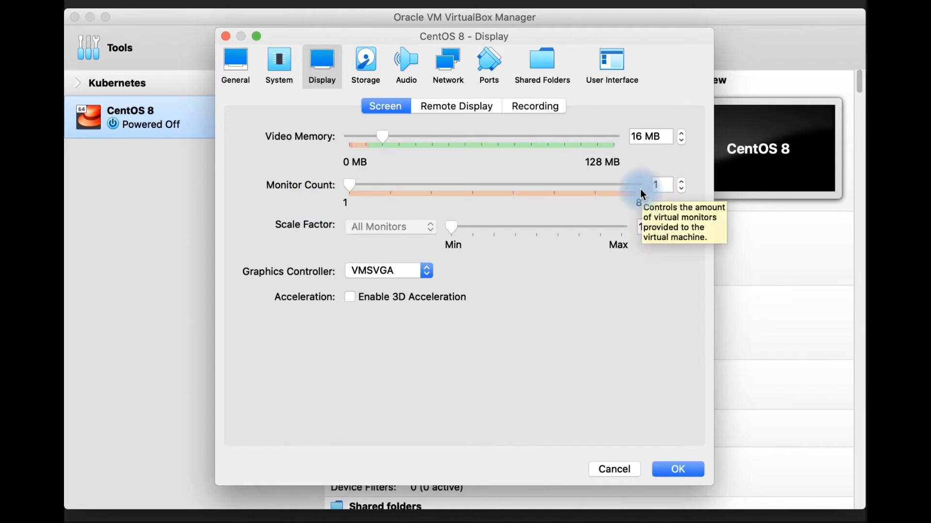
- Open the Storage settings and examine the IDE controller, the SATA controller and the attached CentOS 8.vdi hard disk
left_click(370, 70)
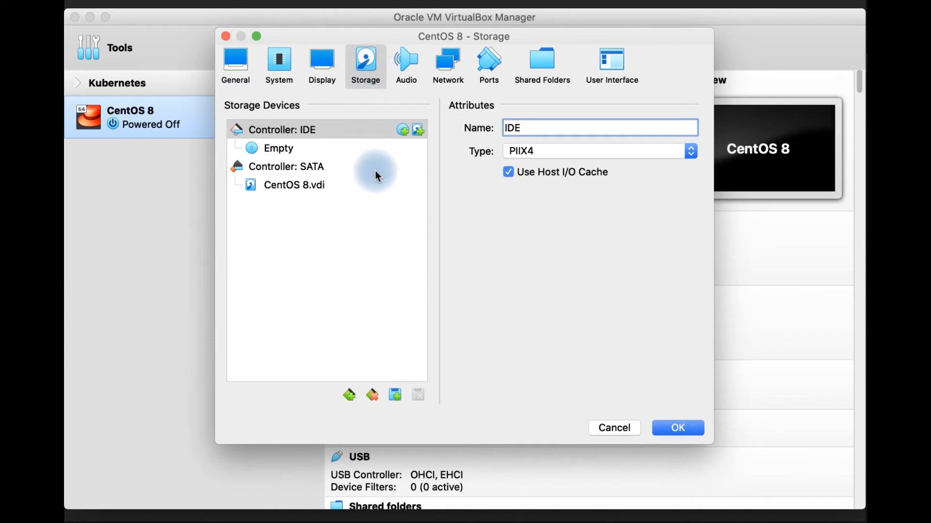
left_click(294, 131)
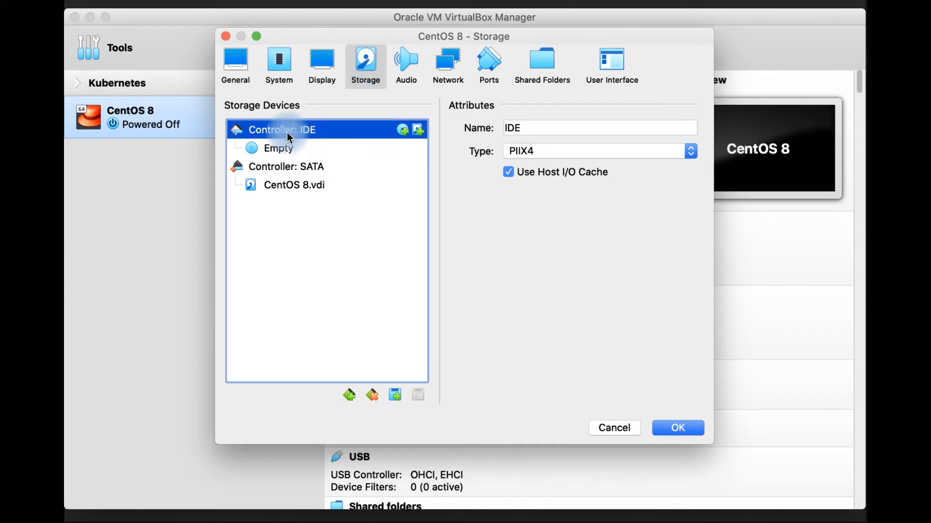
left_click(302, 167)
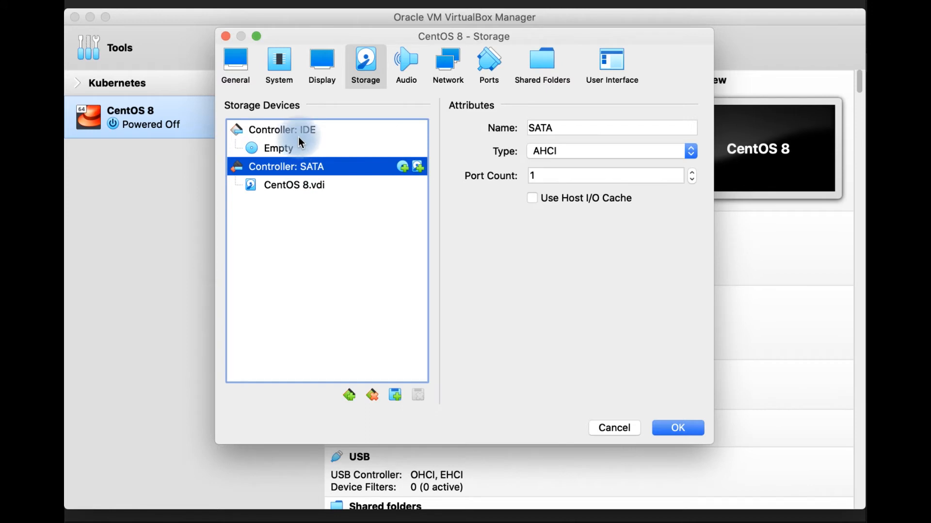
left_click(298, 131)
left_click(295, 170)
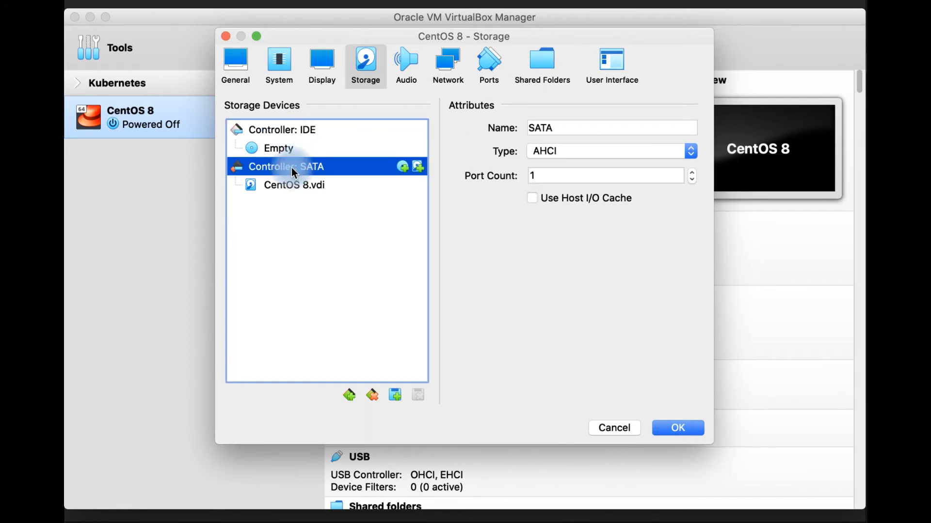
left_click(292, 134)
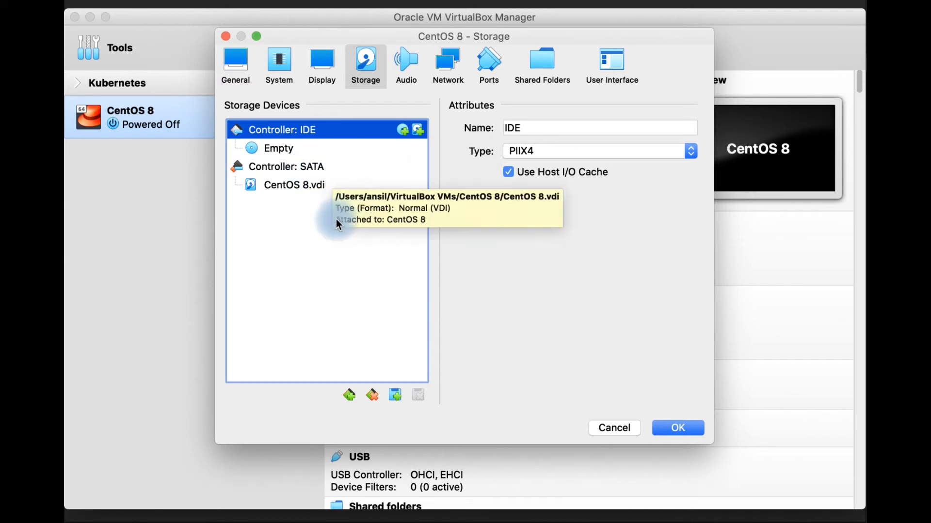
left_click(308, 171)
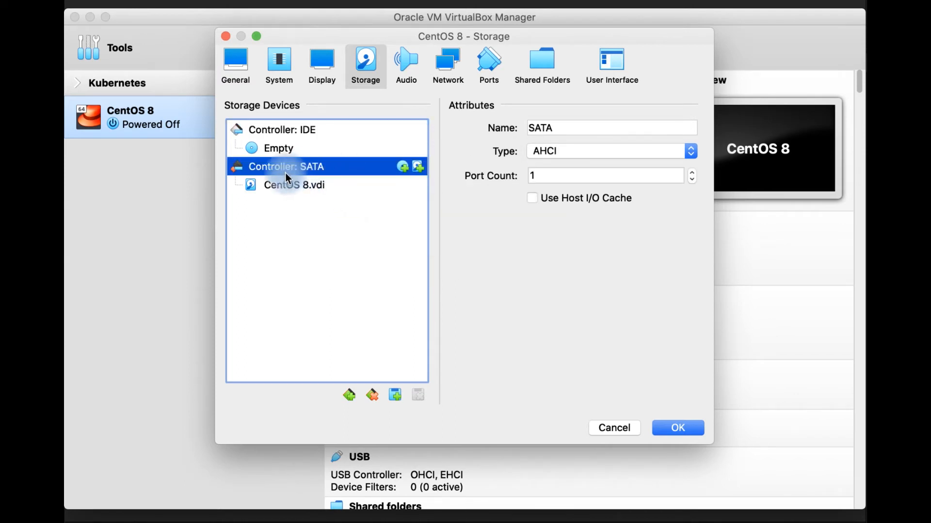
left_click(312, 189)
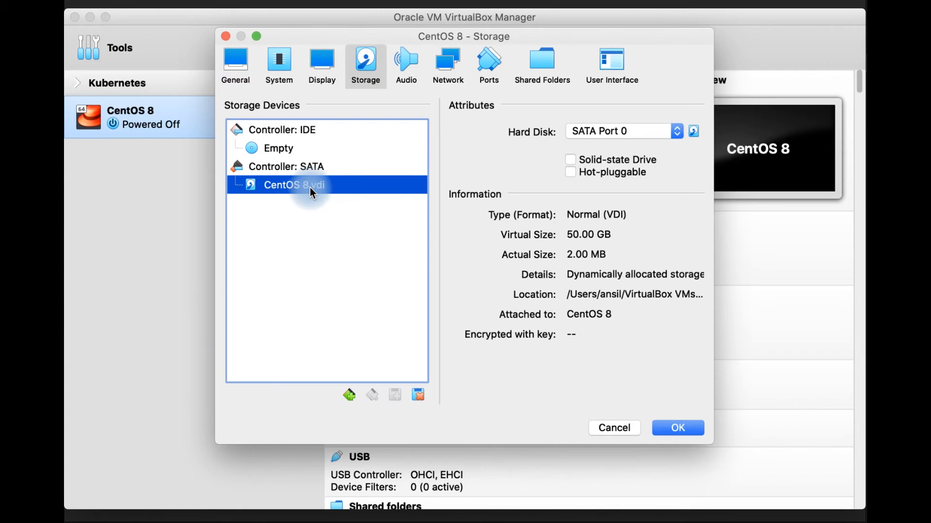
left_click(297, 170)
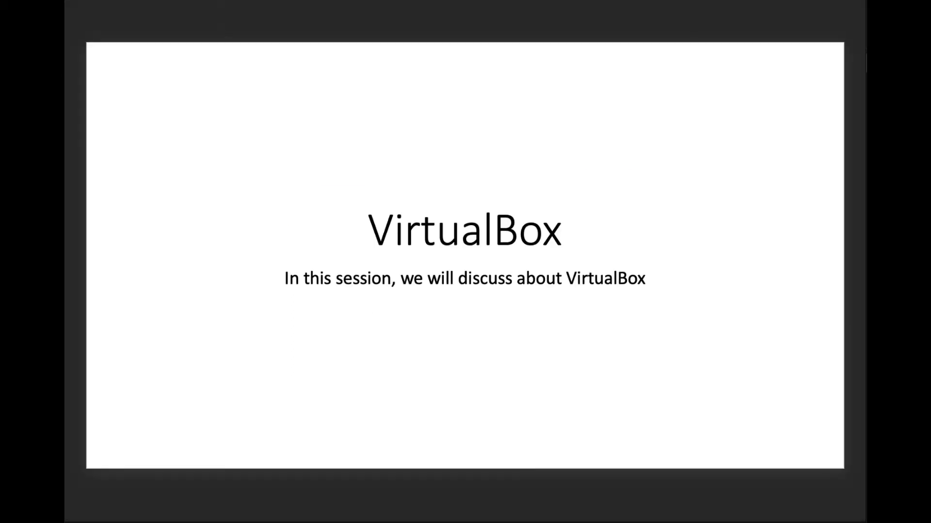
key("Down")
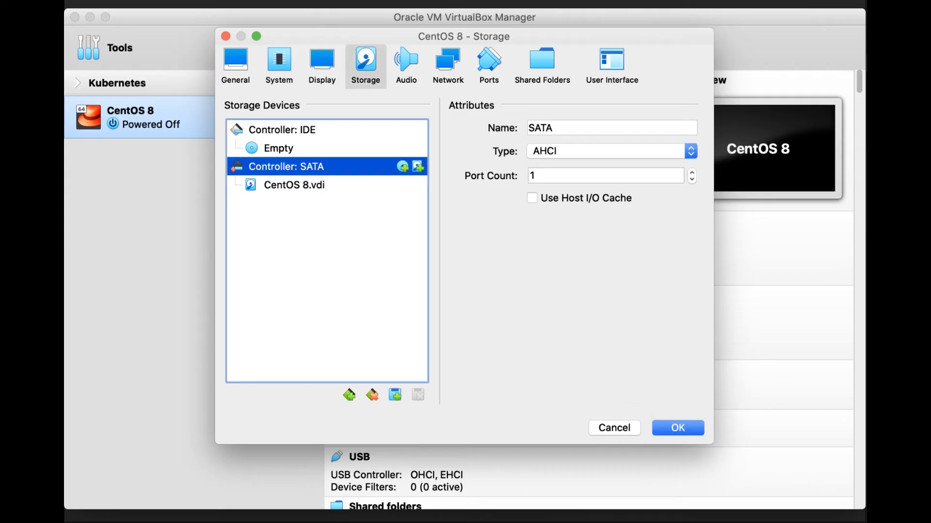
- Open the Network settings and look through the attachment types for Adapter 1, leaving it attached to NAT
left_click(450, 73)
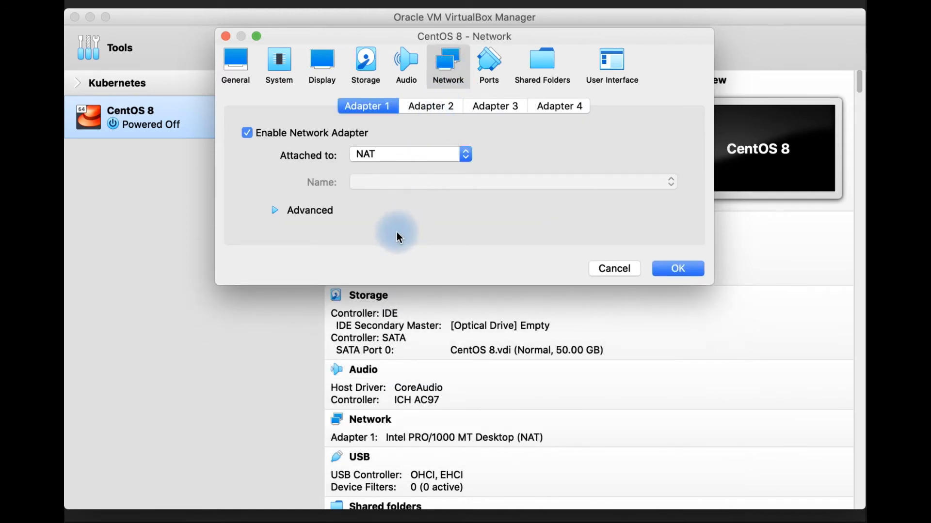
left_click(407, 155)
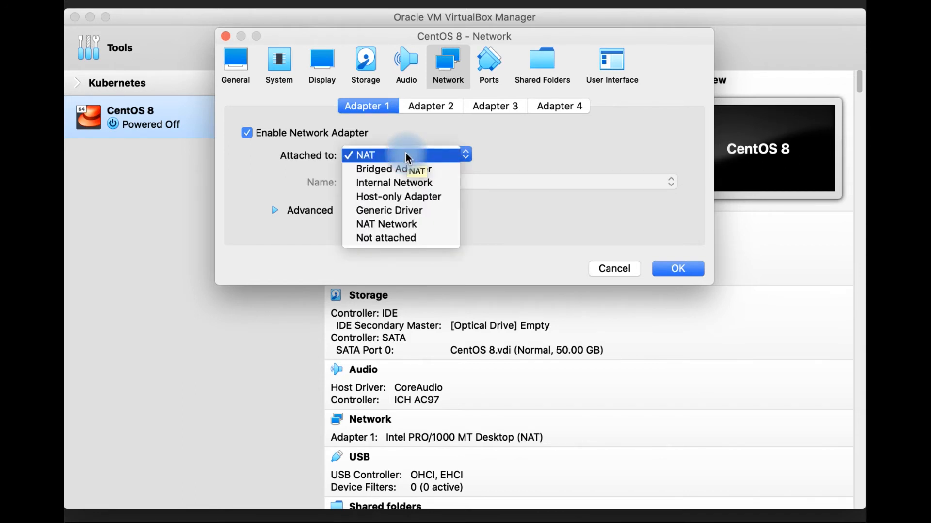
left_click(277, 162)
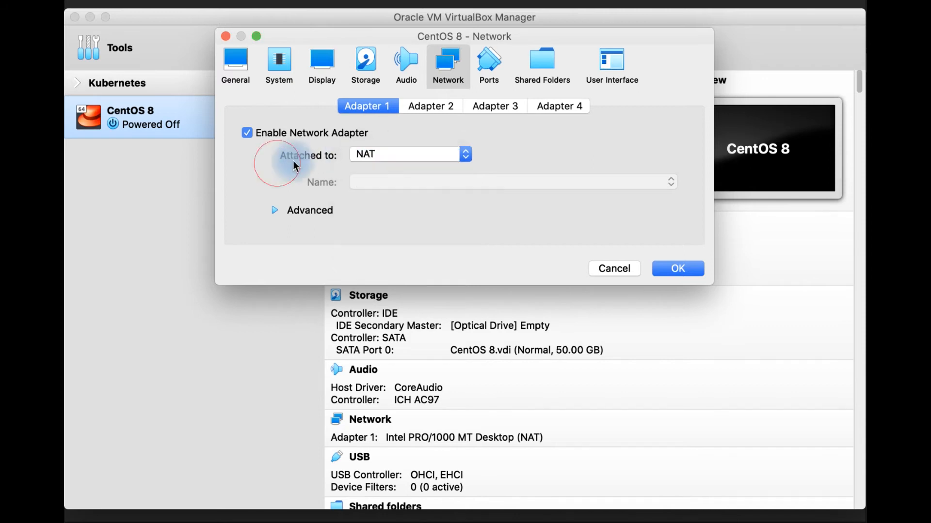
- Examine the settings of network adapters 2, 3 and 4 and return to Adapter 1
left_click(453, 107)
left_click(487, 110)
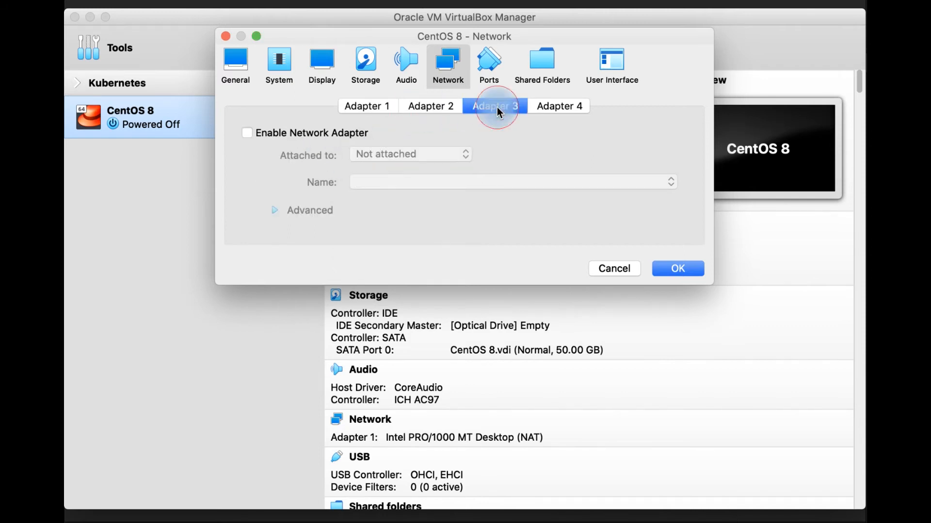
left_click(556, 108)
left_click(369, 110)
left_click(428, 107)
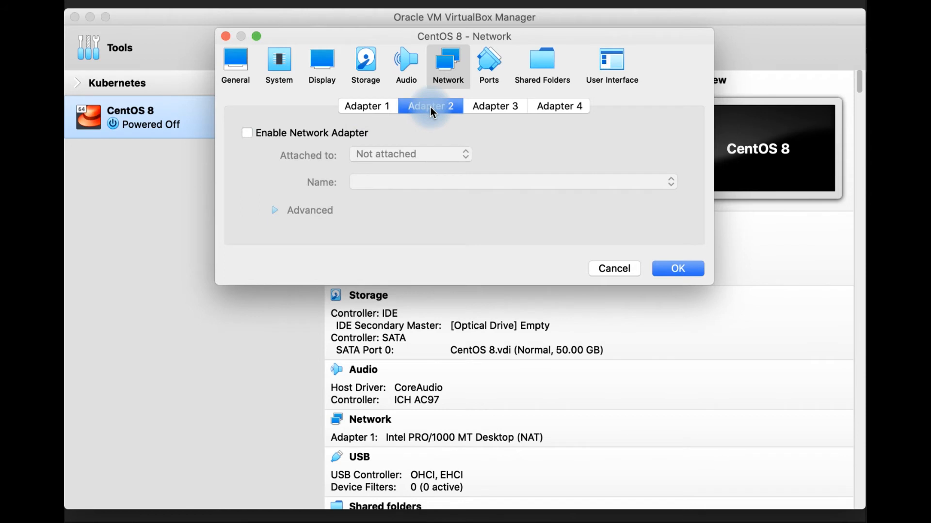
left_click(494, 110)
left_click(562, 106)
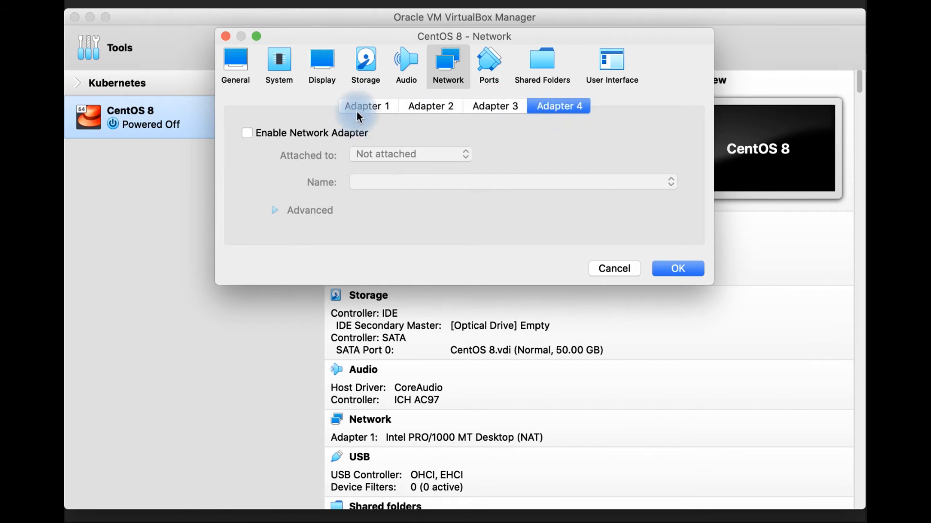
left_click(366, 107)
left_click(424, 106)
left_click(492, 108)
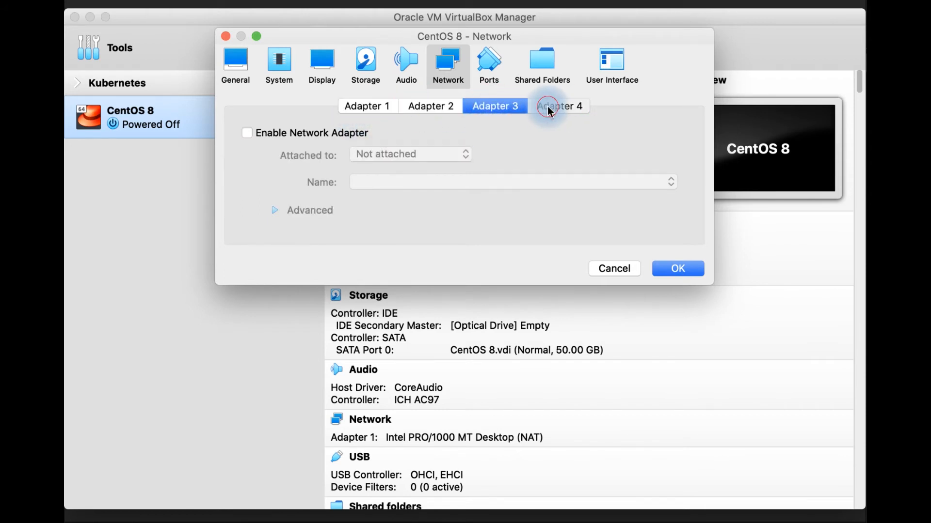
left_click(557, 107)
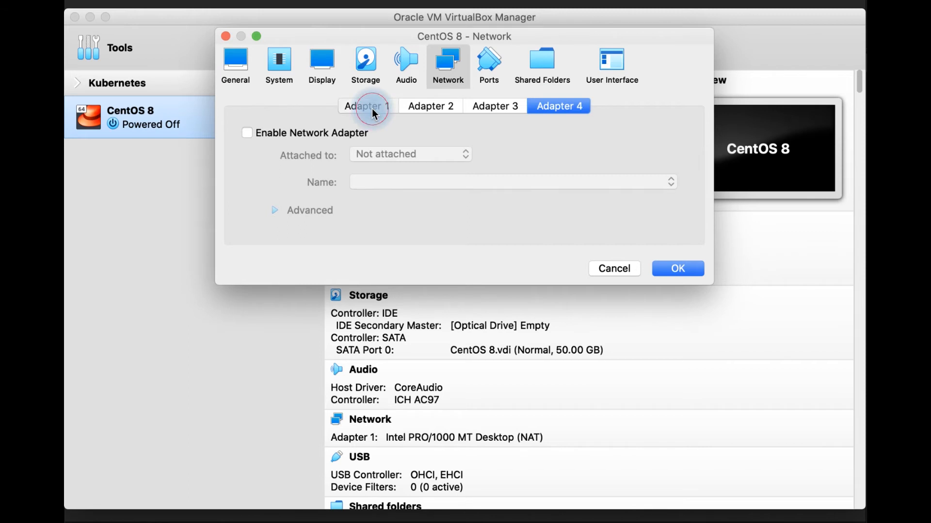
left_click(371, 109)
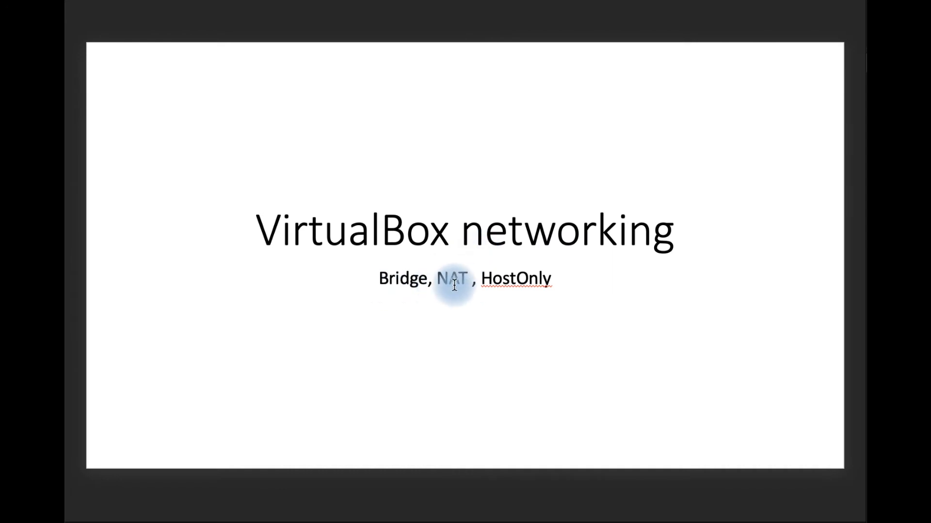
key("Down")
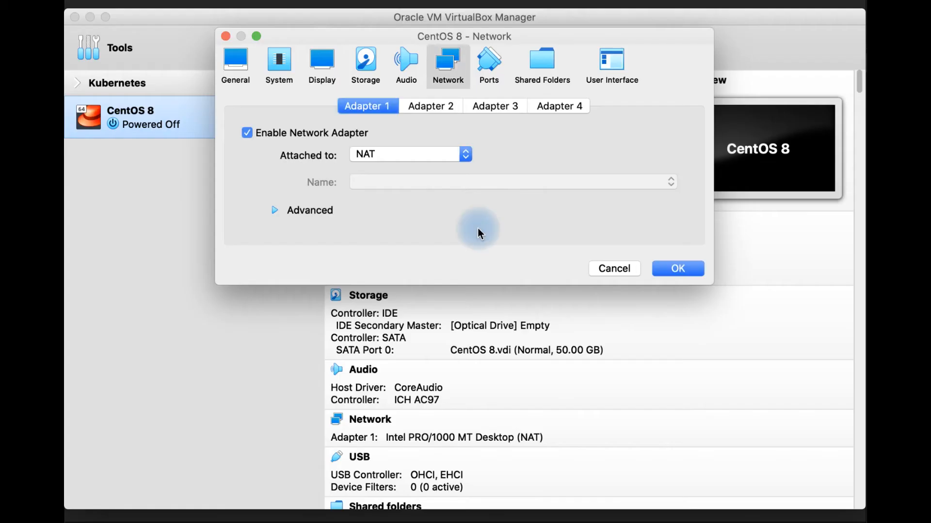
- Cancel the machine settings and open the host network manager to inspect vboxnet0, vboxnet1 and vboxnet2
left_click(619, 269)
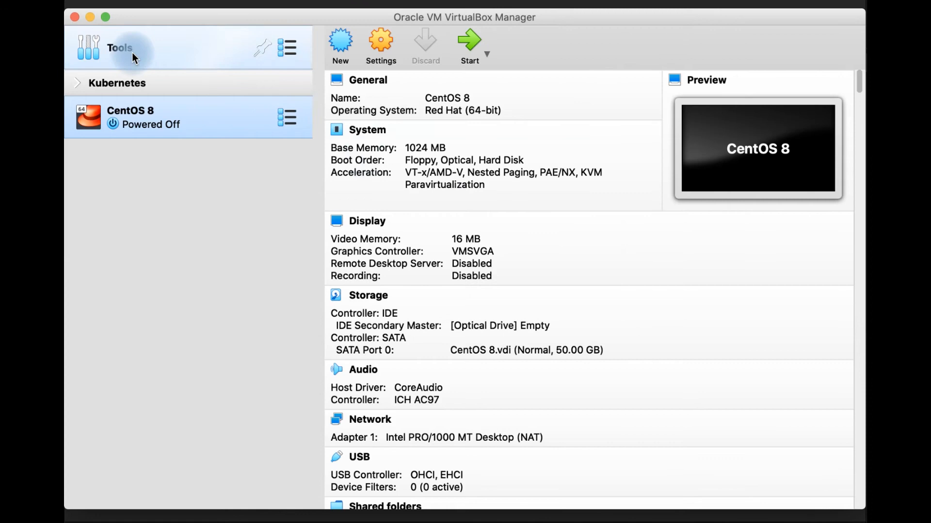
left_click(291, 55)
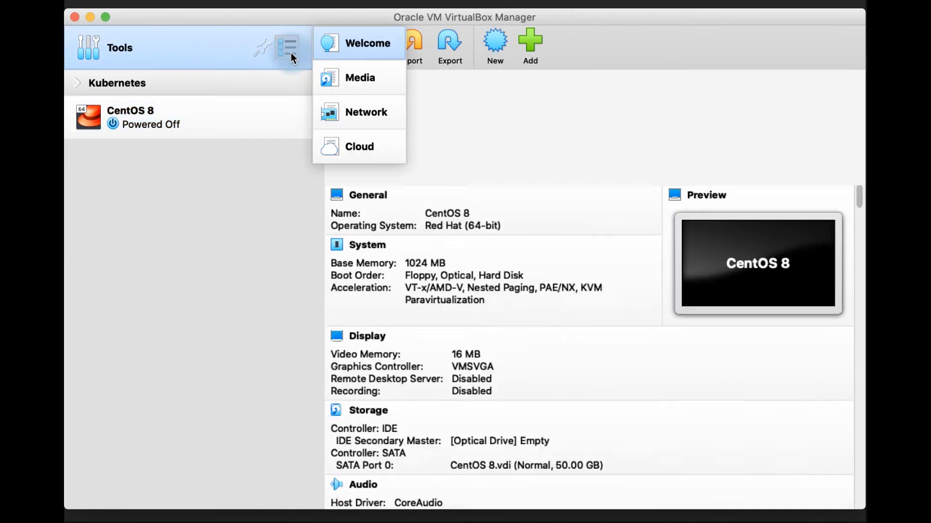
left_click(370, 110)
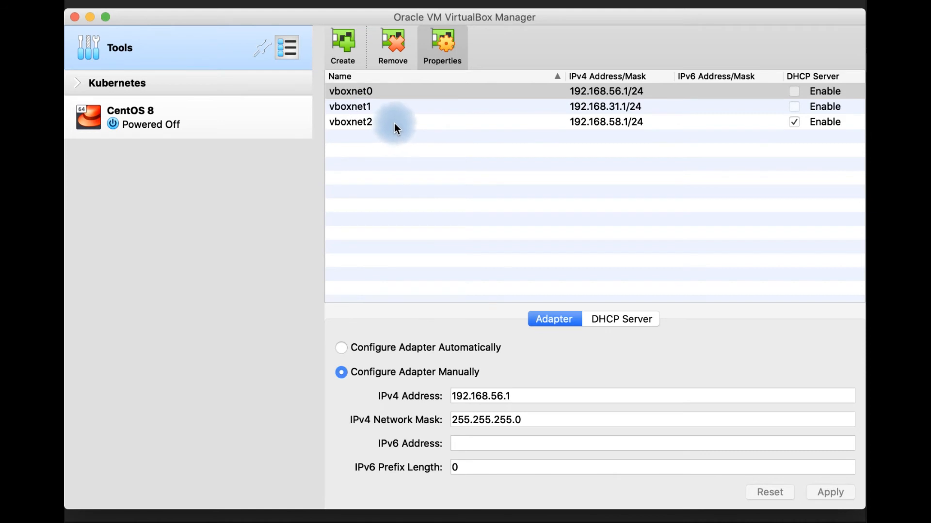
left_click(362, 91)
left_click(363, 106)
left_click(368, 122)
left_click(363, 92)
left_click(295, 53)
left_click(291, 38)
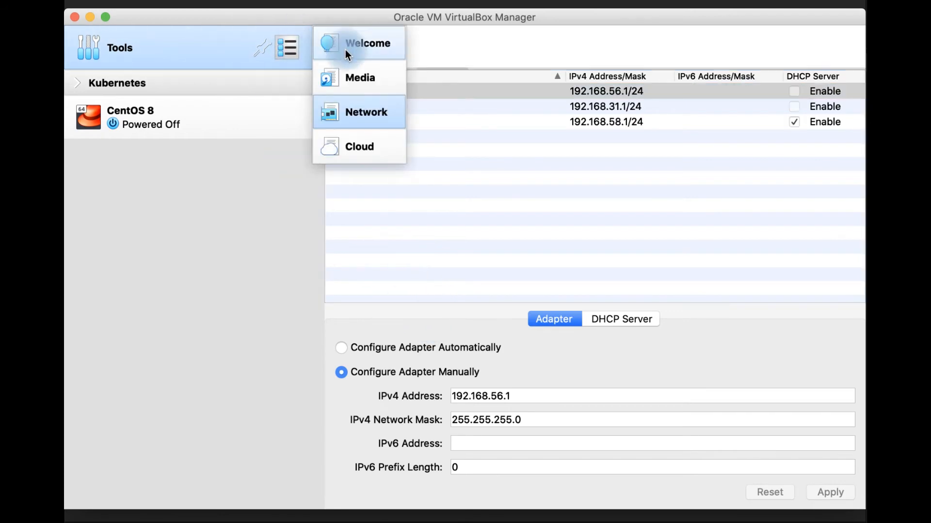
left_click(363, 122)
left_click(192, 115)
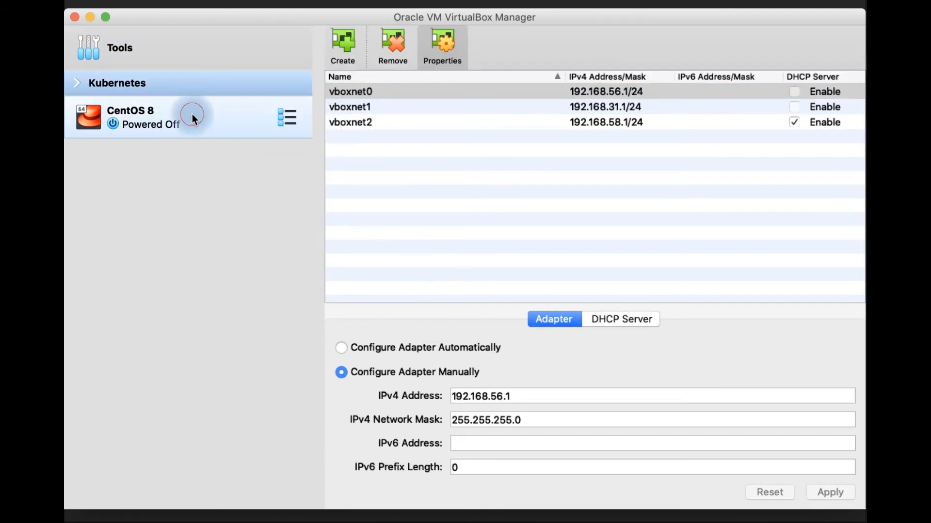
left_click(287, 51)
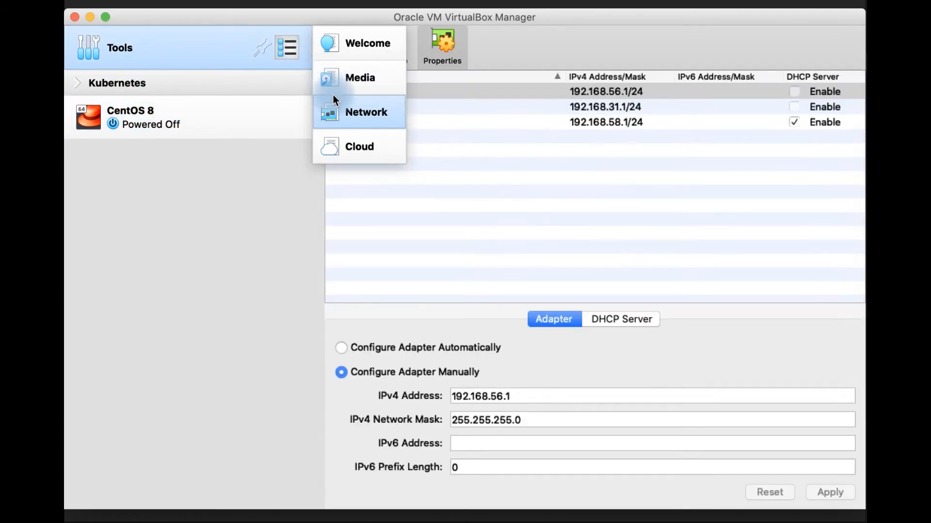
left_click(335, 104)
left_click(392, 103)
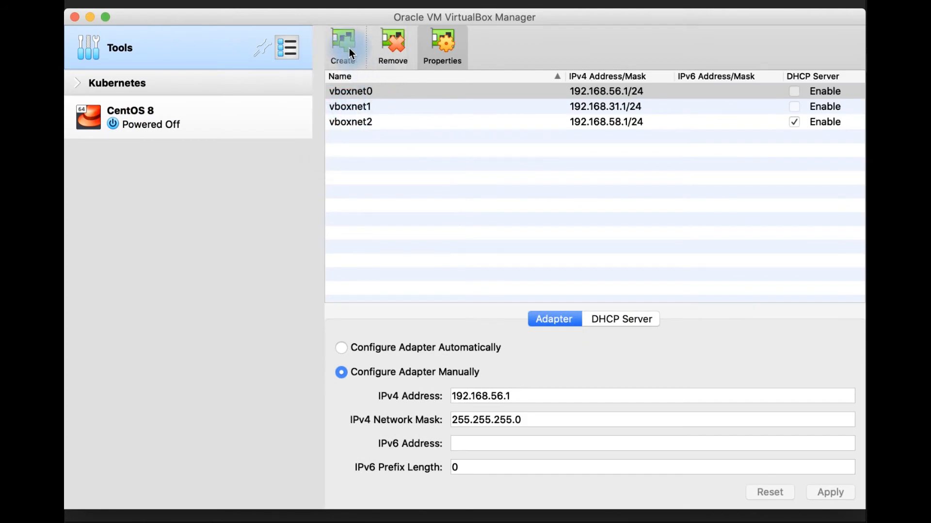
- Create a new host-only network in the host network manager, select it and remove it again
left_click(490, 167)
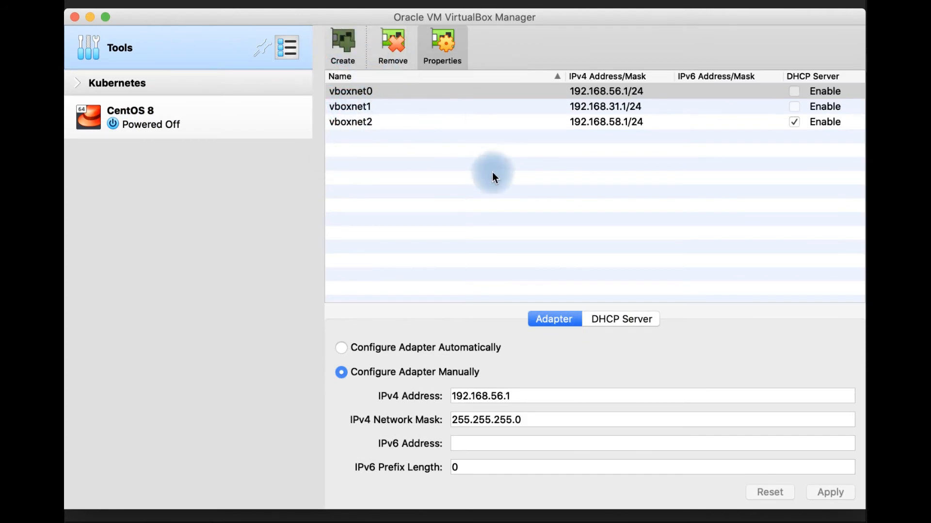
left_click(440, 141)
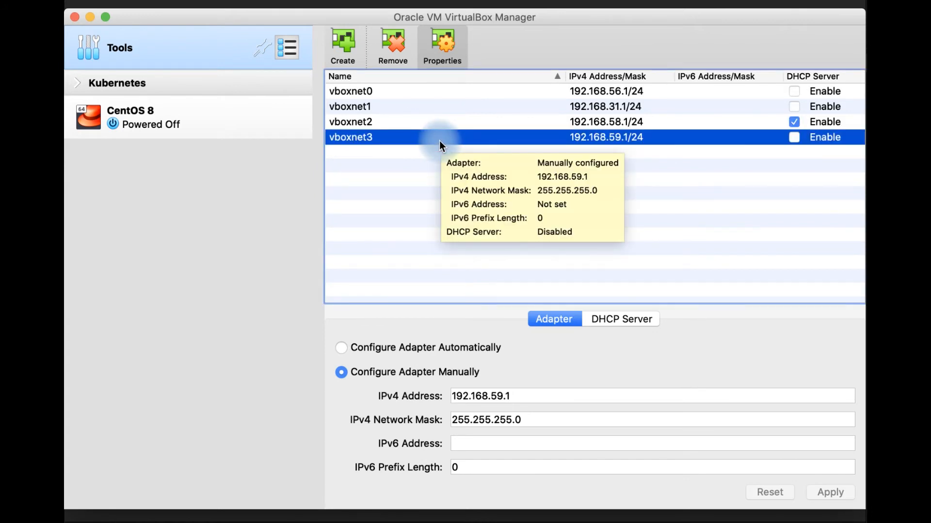
left_click(392, 51)
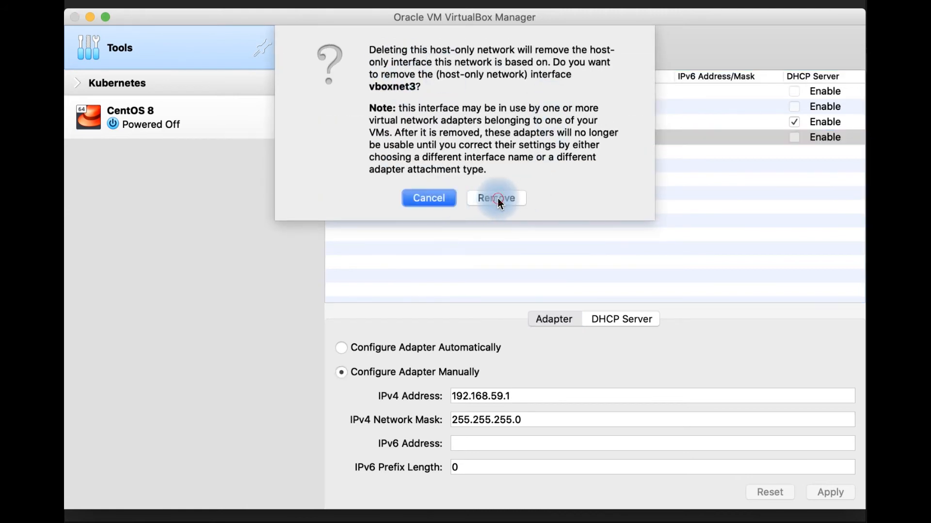
left_click(497, 199)
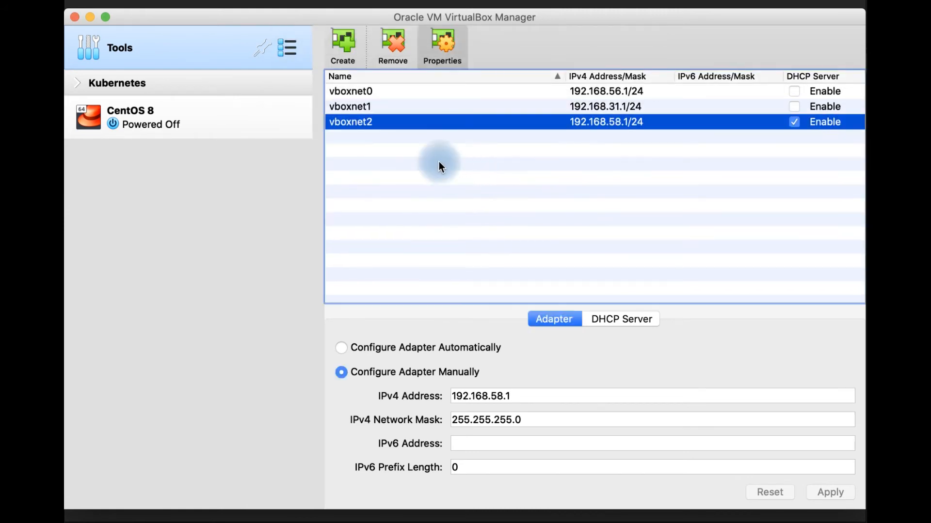
- Open the Network settings of the CentOS 8 machine and show the attachment types for Adapter 1
left_click(137, 116)
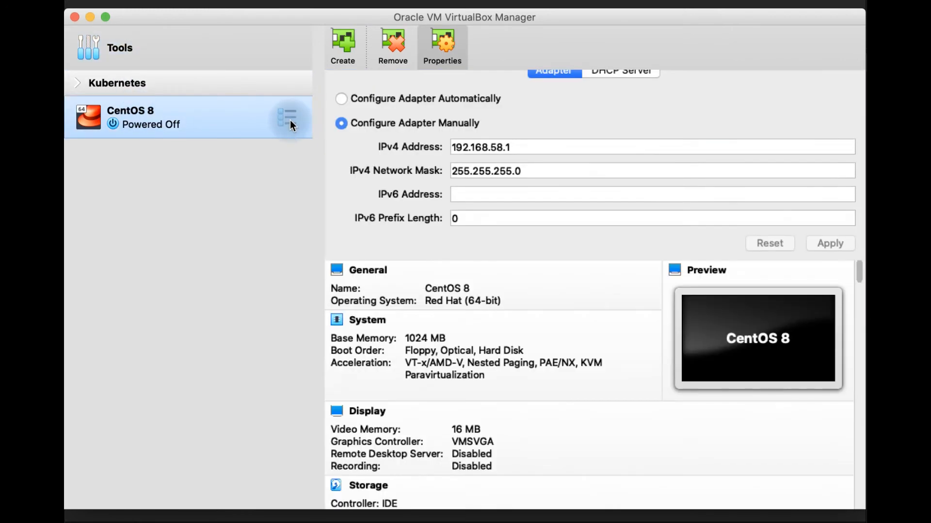
left_click(379, 48)
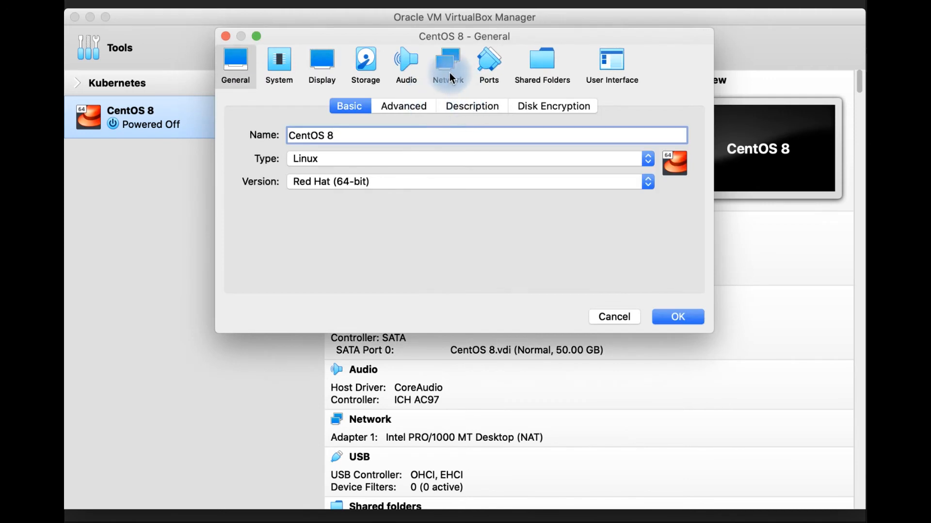
left_click(450, 77)
left_click(403, 155)
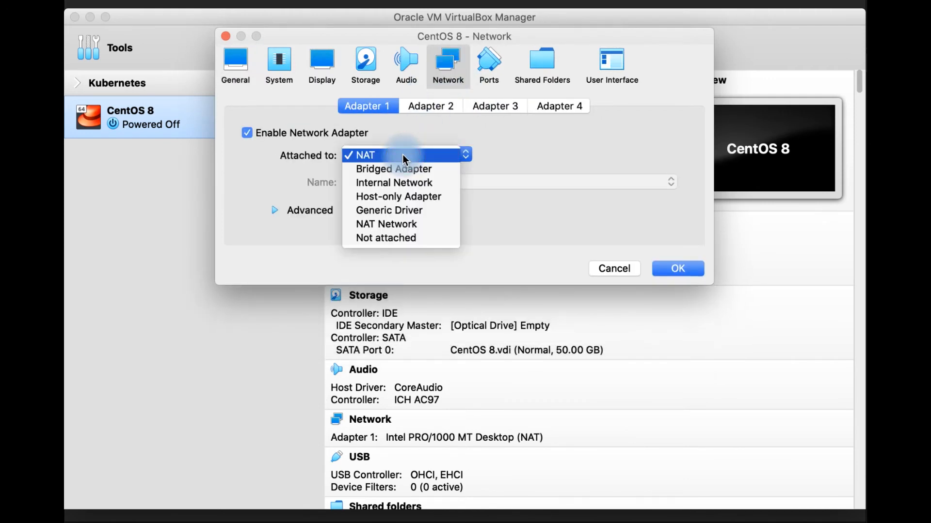